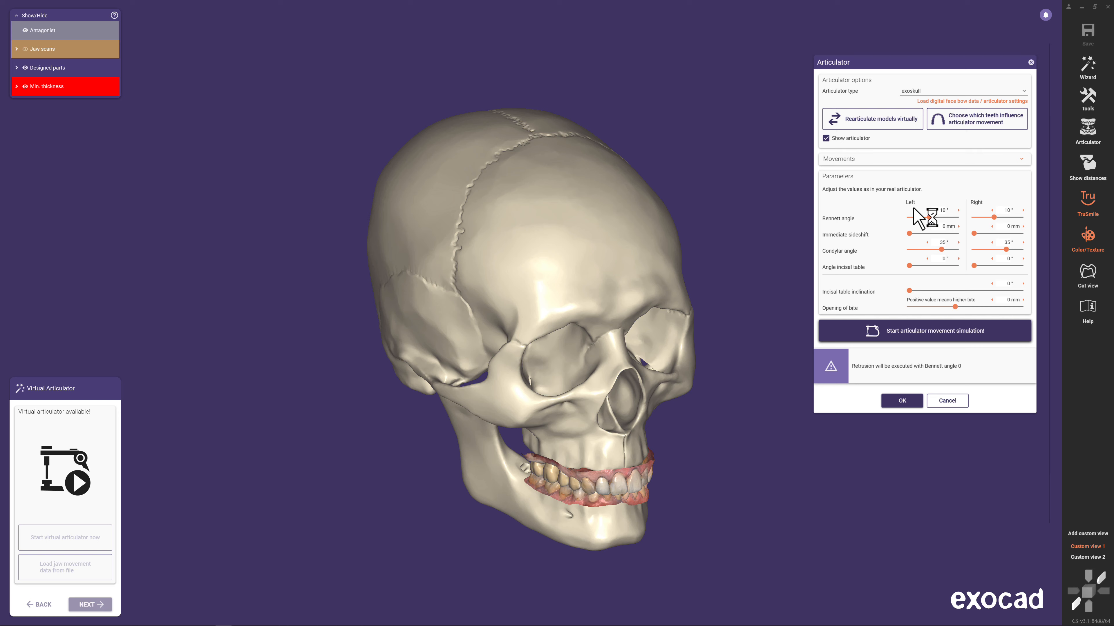
Set the articulator type to Artex CR Adjustable and load digital face bow data or articulator settings from a file.
{"action": "left_click", "coordinate": [938, 92]}
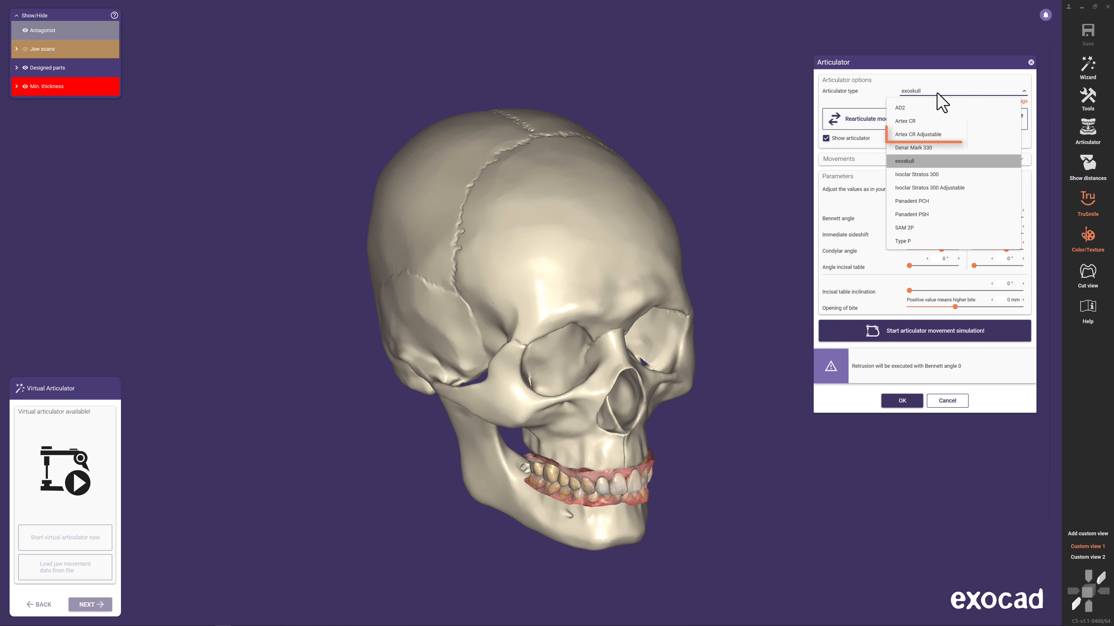
{"action": "left_click", "coordinate": [943, 135]}
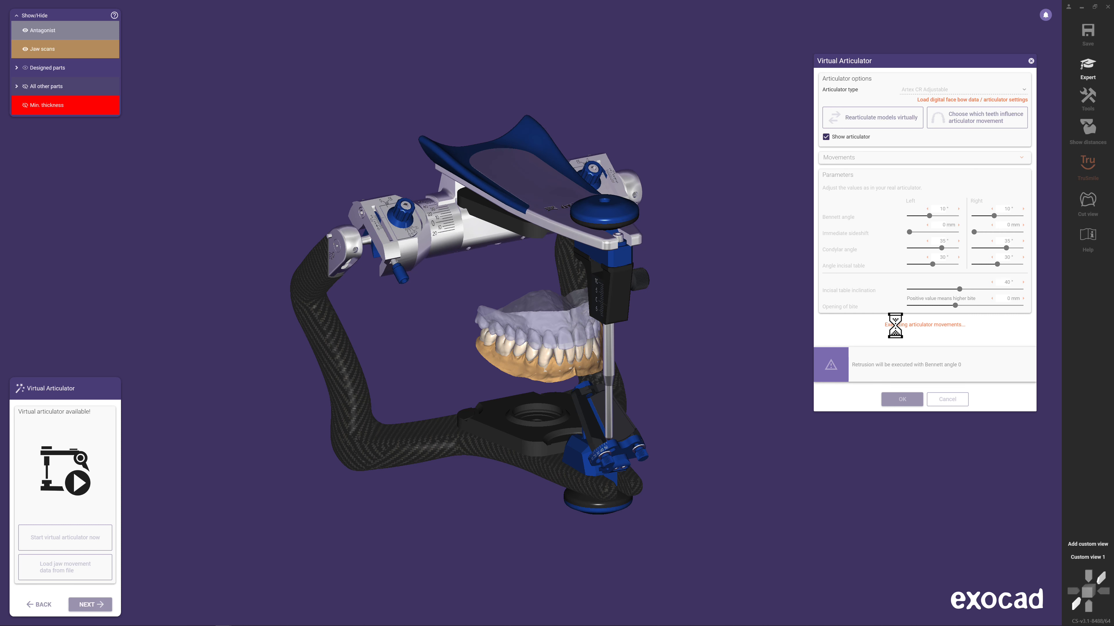
{"action": "left_click", "coordinate": [965, 100]}
{"action": "double_click", "coordinate": [561, 118]}
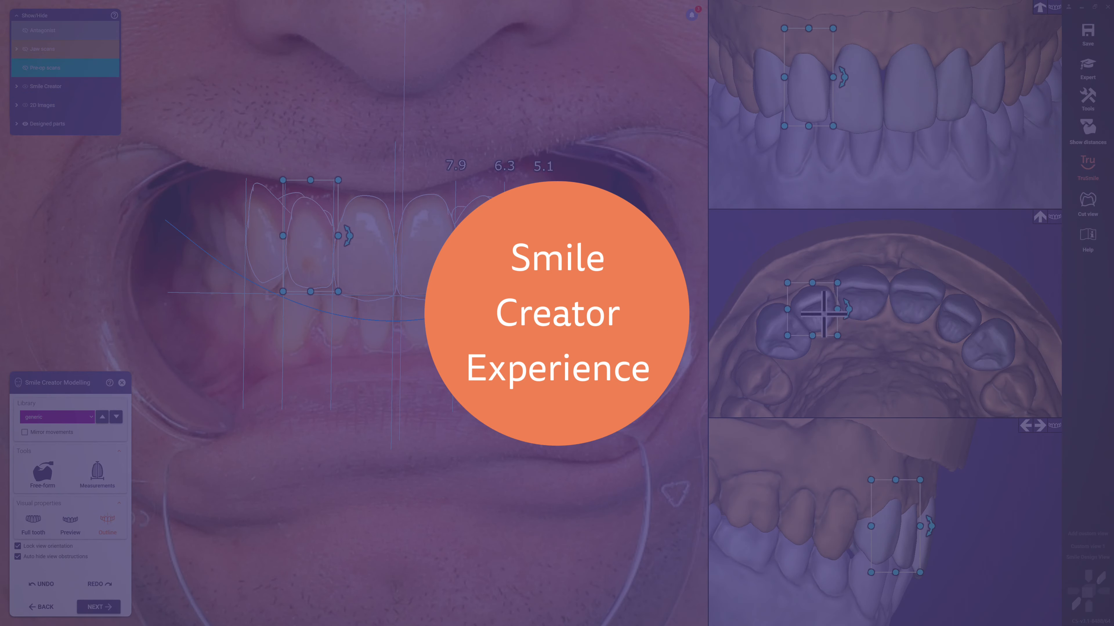
Free-form the upper anterior teeth against the retracted photo with the anatomic Tooth parts preset and accept the changes.
{"action": "left_click", "coordinate": [44, 476]}
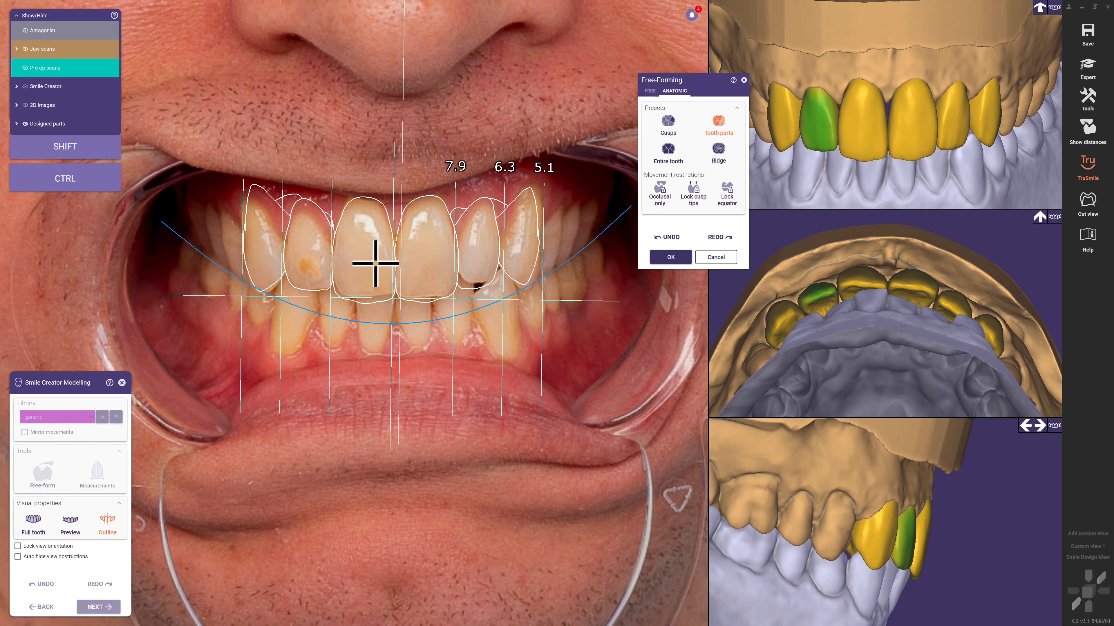
{"action": "left_click", "coordinate": [670, 258]}
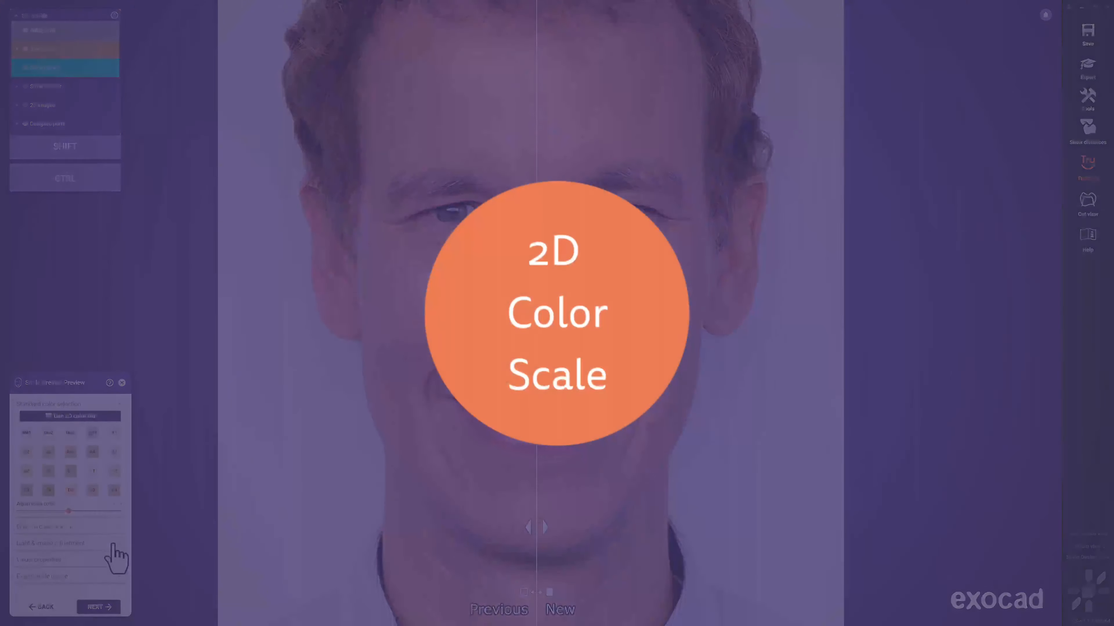
Choose a tooth shade for the smile preview from the 2D color bar and close the color bar.
{"action": "left_click", "coordinate": [107, 417]}
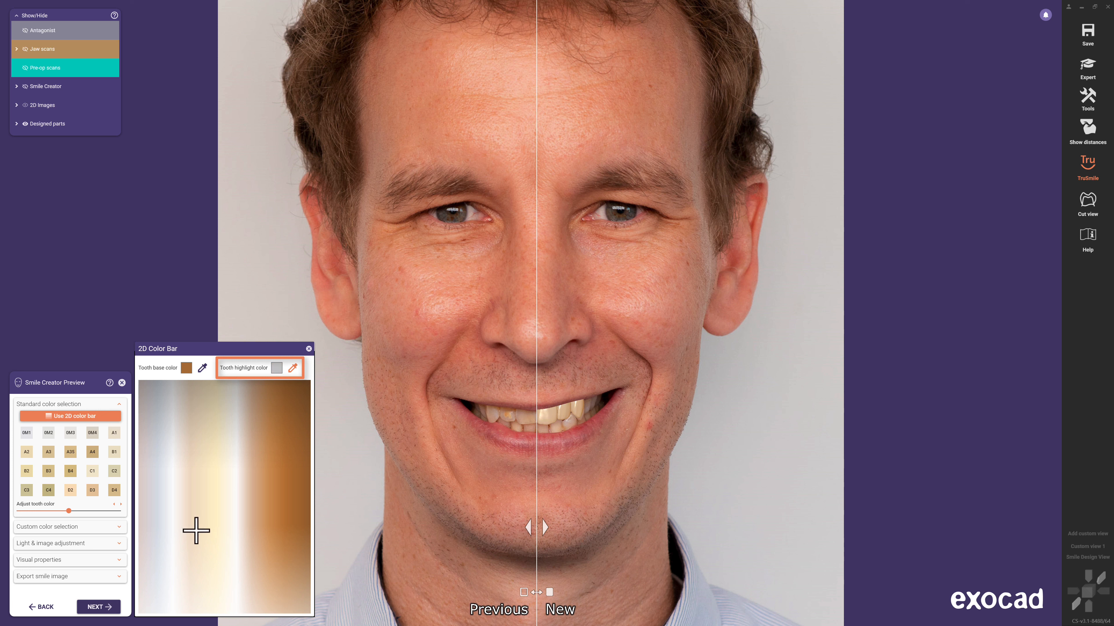
{"action": "left_click", "coordinate": [250, 580]}
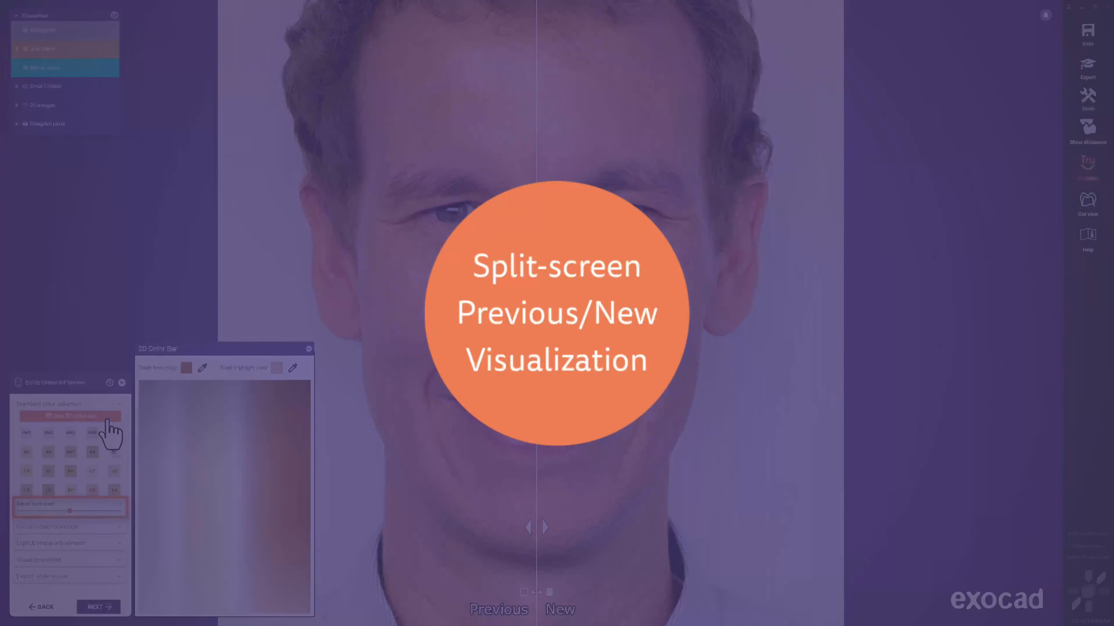
{"action": "left_click", "coordinate": [105, 417]}
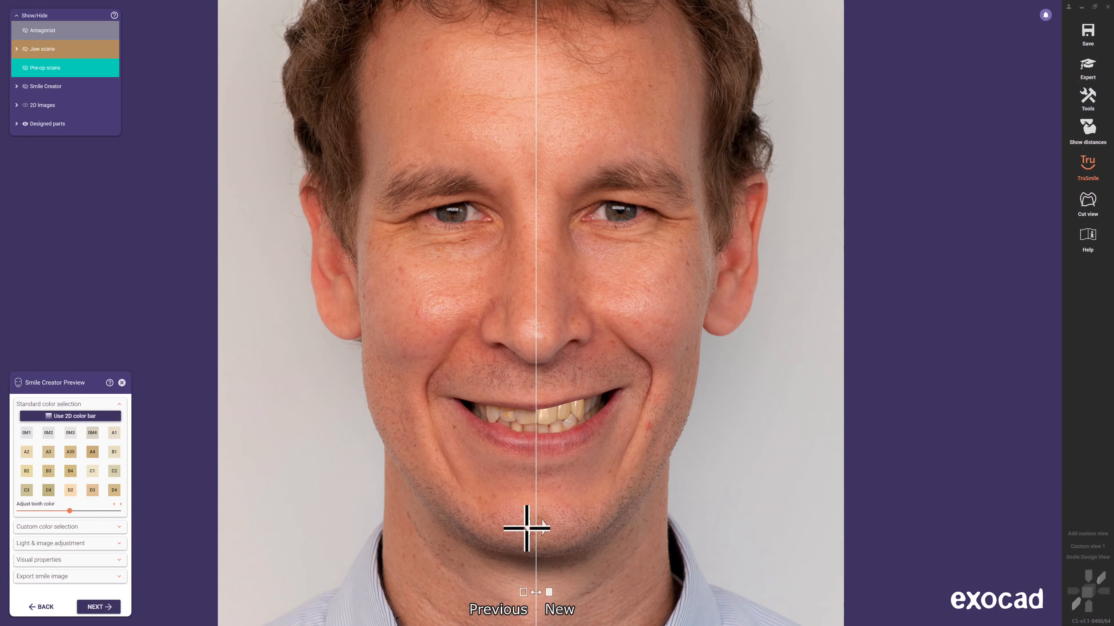
Shift the Previous/New divider to reveal more of the new smile and proceed to the Smile Creator report.
{"action": "left_click_drag", "start_coordinate": [527, 525], "coordinate": [441, 522]}
{"action": "left_click", "coordinate": [117, 607]}
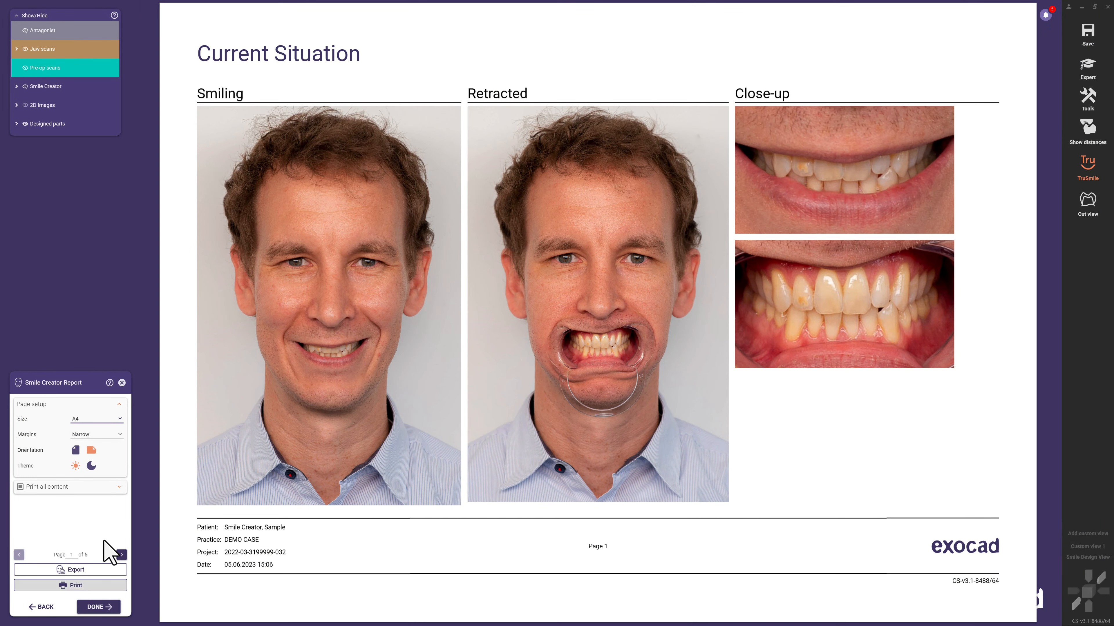
Try the report in portrait orientation and set it to Slide 16:9 size with the dark theme.
{"action": "left_click", "coordinate": [76, 450]}
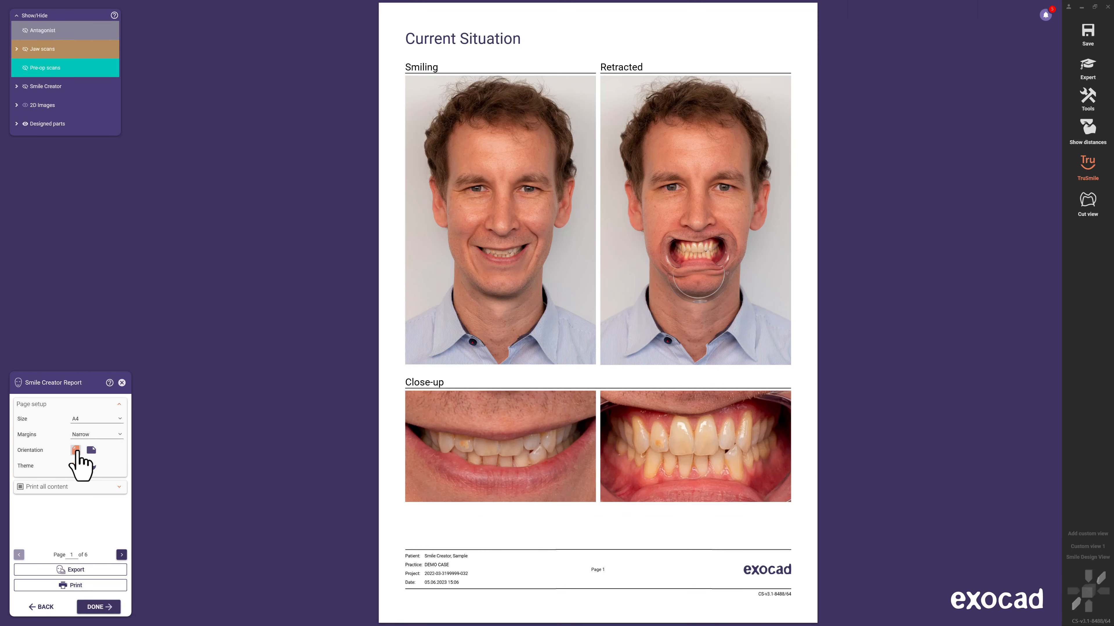
{"action": "left_click", "coordinate": [87, 462]}
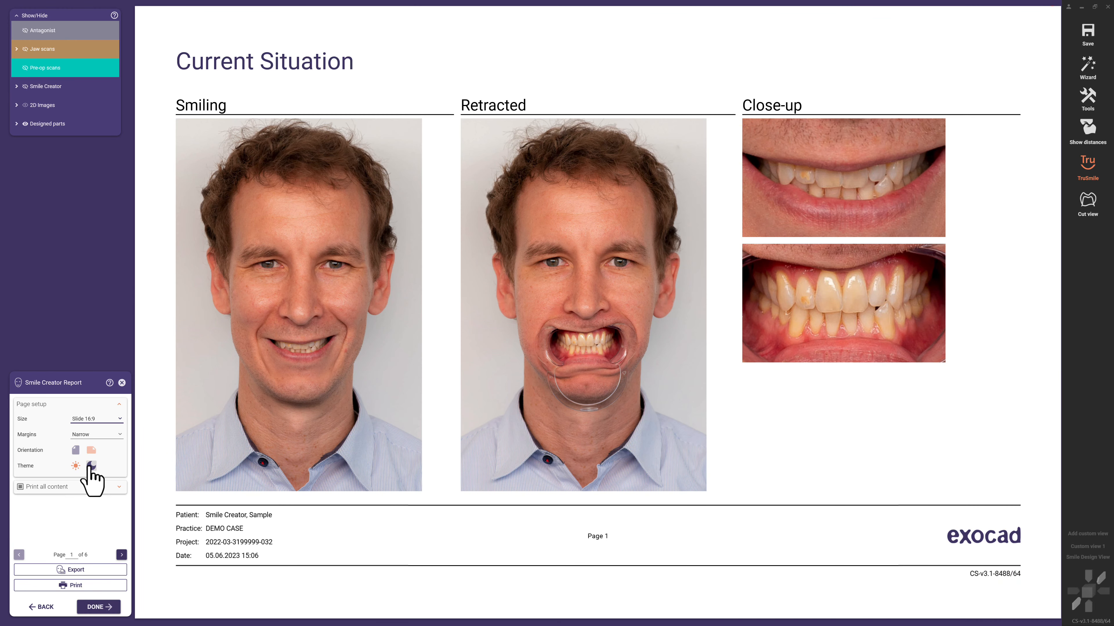
{"action": "left_click", "coordinate": [91, 466]}
Page through the report to page 6 to review its contents.
{"action": "left_click", "coordinate": [121, 555]}
{"action": "left_click", "coordinate": [122, 555]}
{"action": "left_click", "coordinate": [122, 555]}
{"action": "left_click", "coordinate": [122, 555]}
{"action": "left_click", "coordinate": [122, 555]}
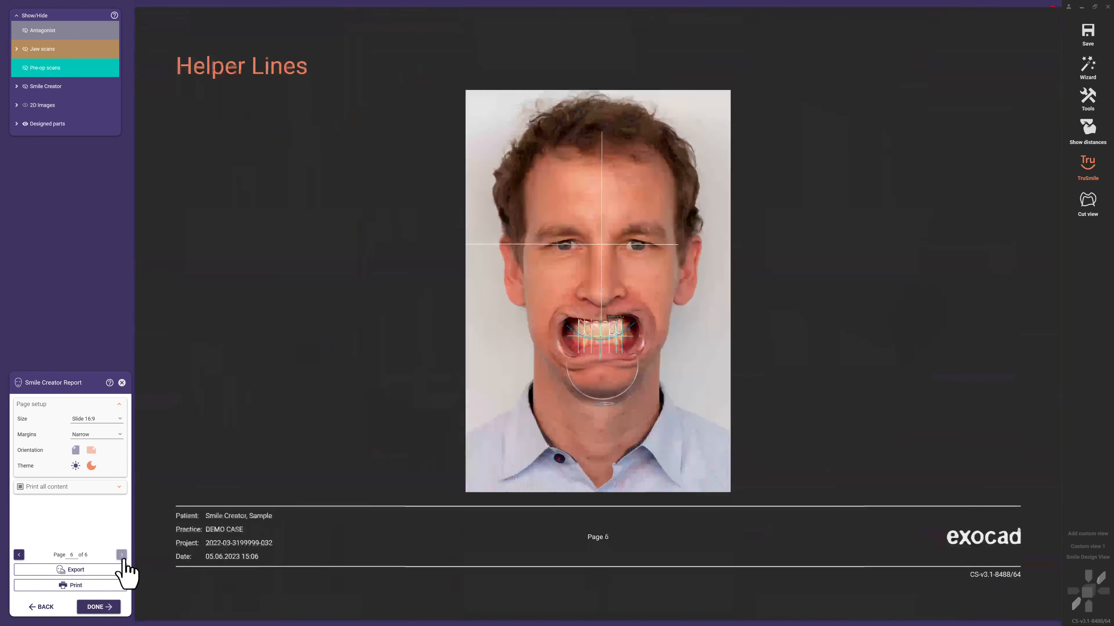
Exclude Helper Lines from the report content and print all pages of the report.
{"action": "left_click", "coordinate": [118, 490]}
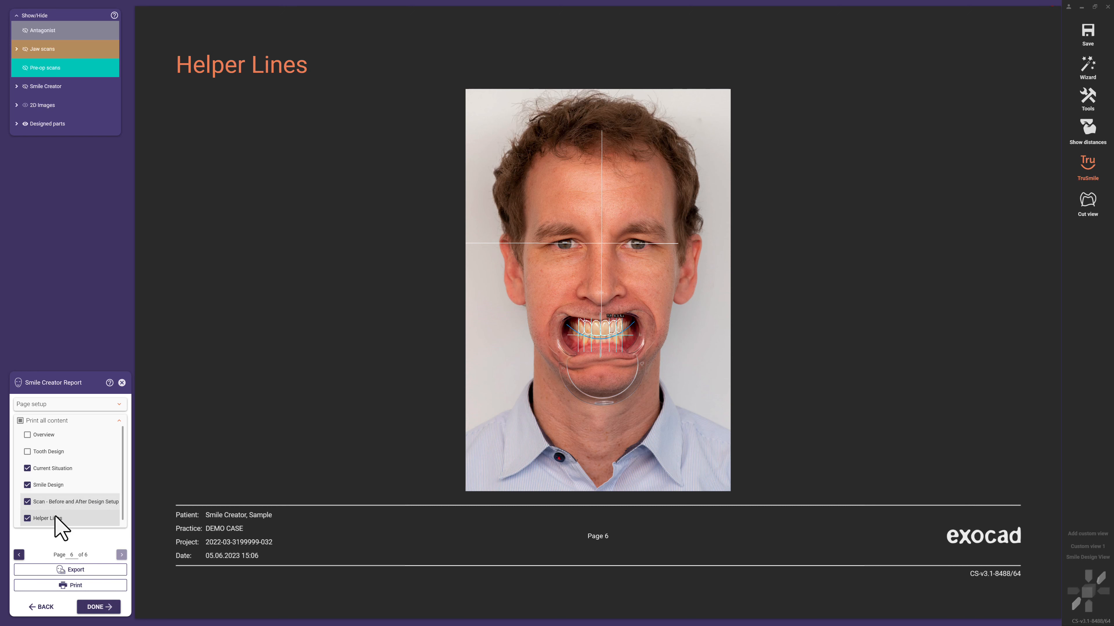
{"action": "left_click", "coordinate": [27, 518]}
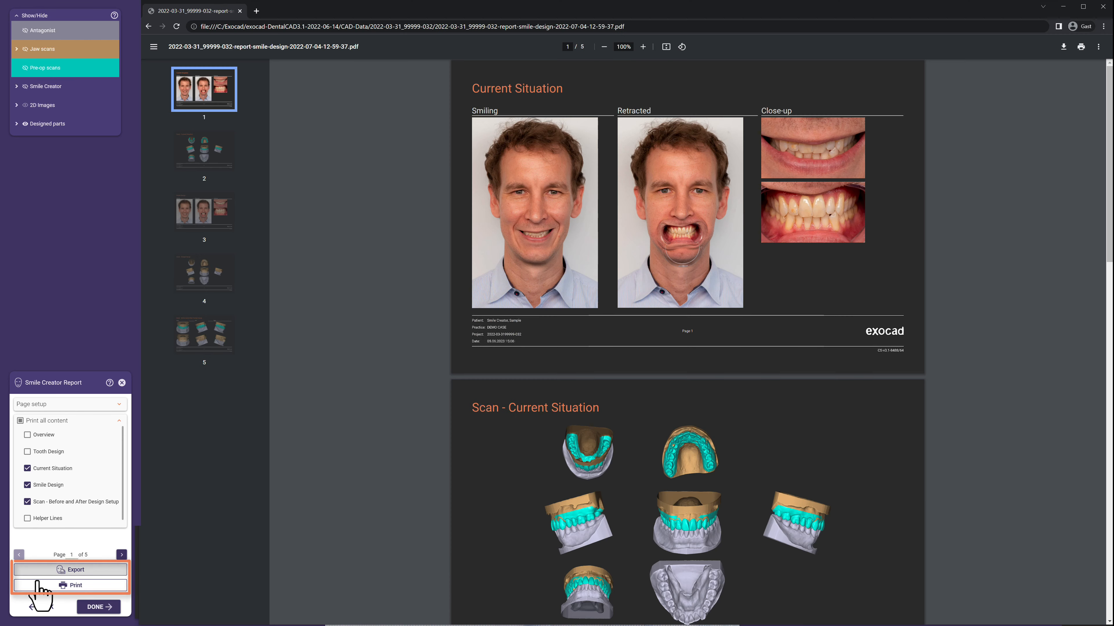
{"action": "left_click", "coordinate": [102, 585]}
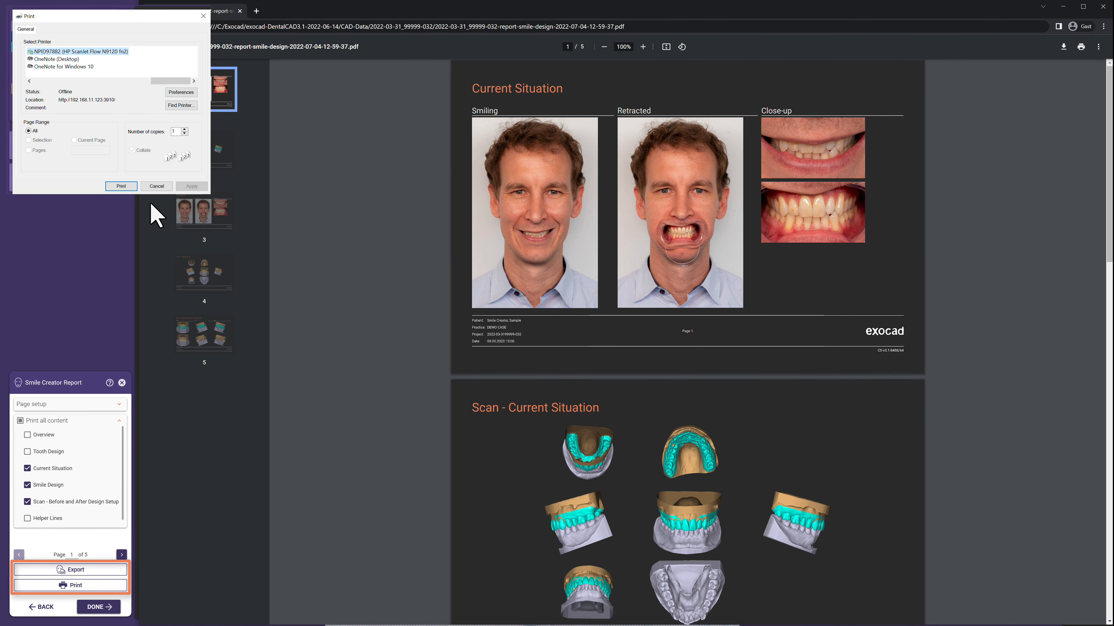
{"action": "left_click", "coordinate": [133, 186]}
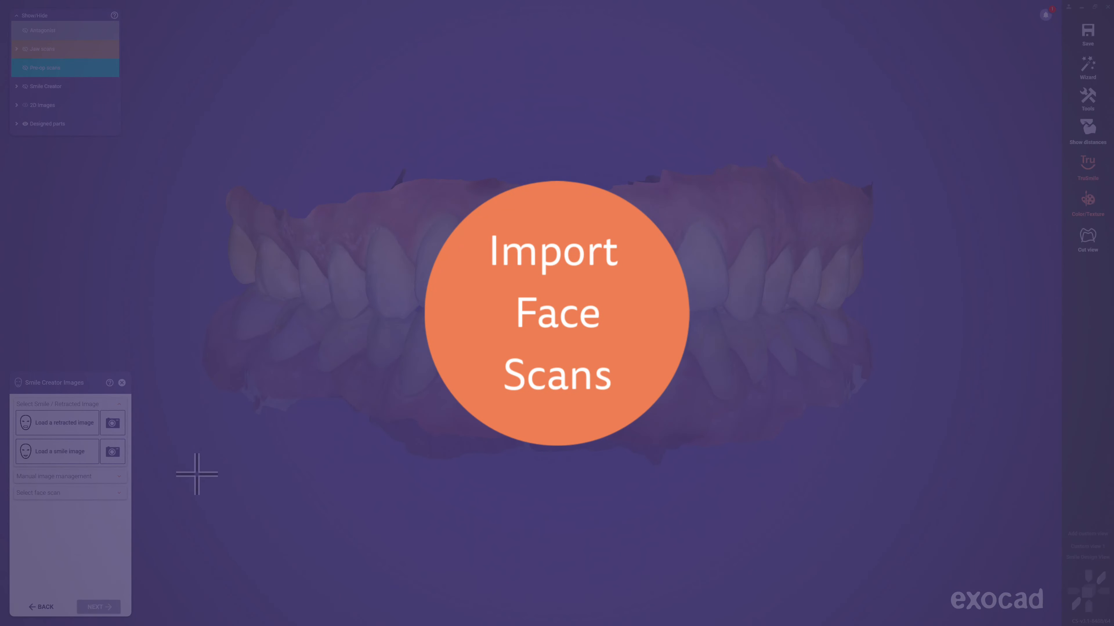
Load a face scan file into the Smile Creator project.
{"action": "left_click", "coordinate": [82, 493]}
{"action": "left_click", "coordinate": [88, 520]}
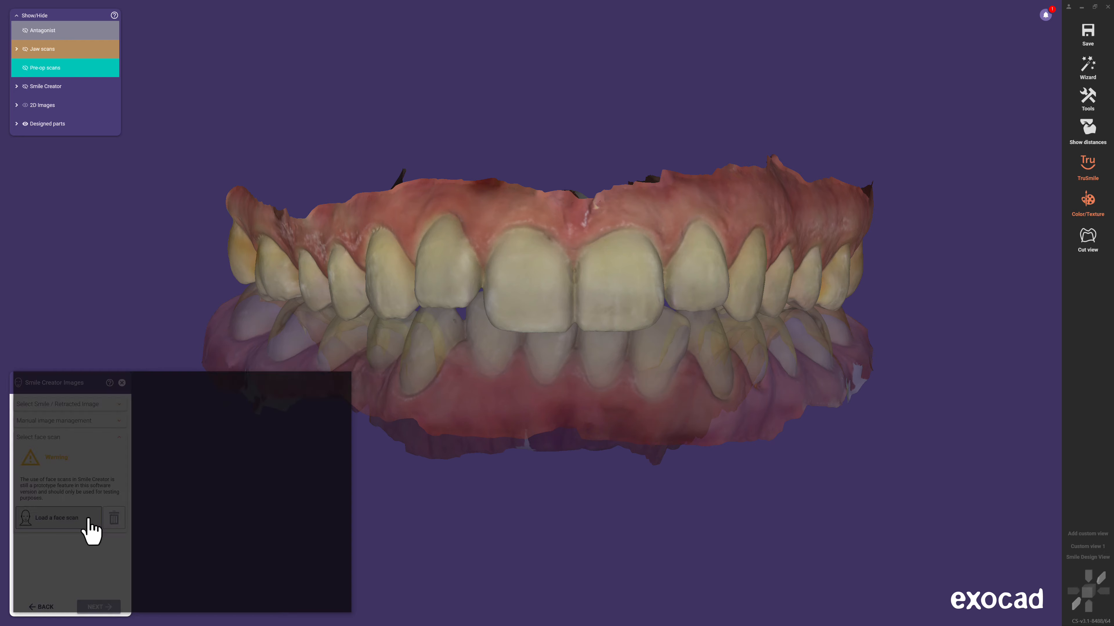
{"action": "double_click", "coordinate": [52, 471]}
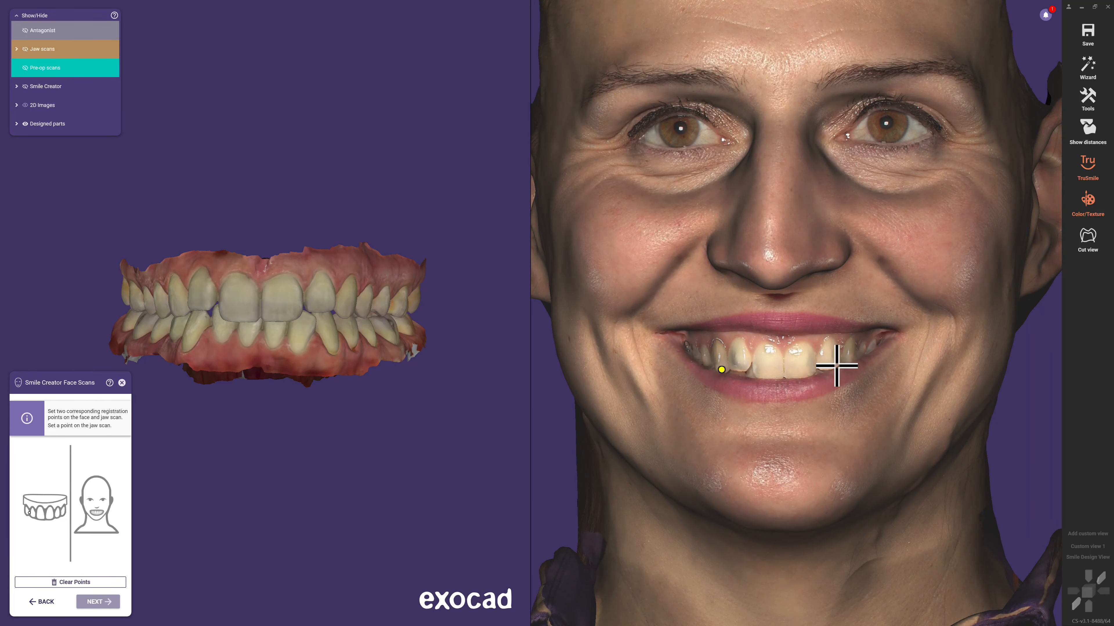
Set the corresponding registration points on the face scan and the jaw scan and proceed with the alignment.
{"action": "left_click", "coordinate": [829, 367]}
{"action": "left_click", "coordinate": [180, 314]}
{"action": "left_click", "coordinate": [93, 600]}
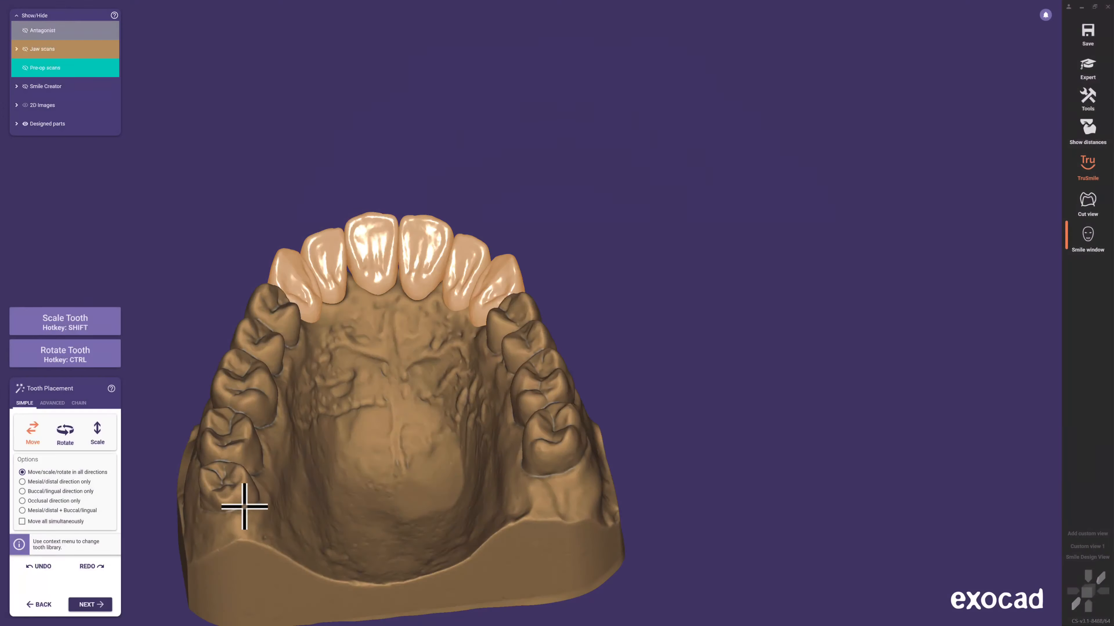
Open the smile window and maximize it on the second monitor beside the tooth placement view.
{"action": "left_click", "coordinate": [1081, 240]}
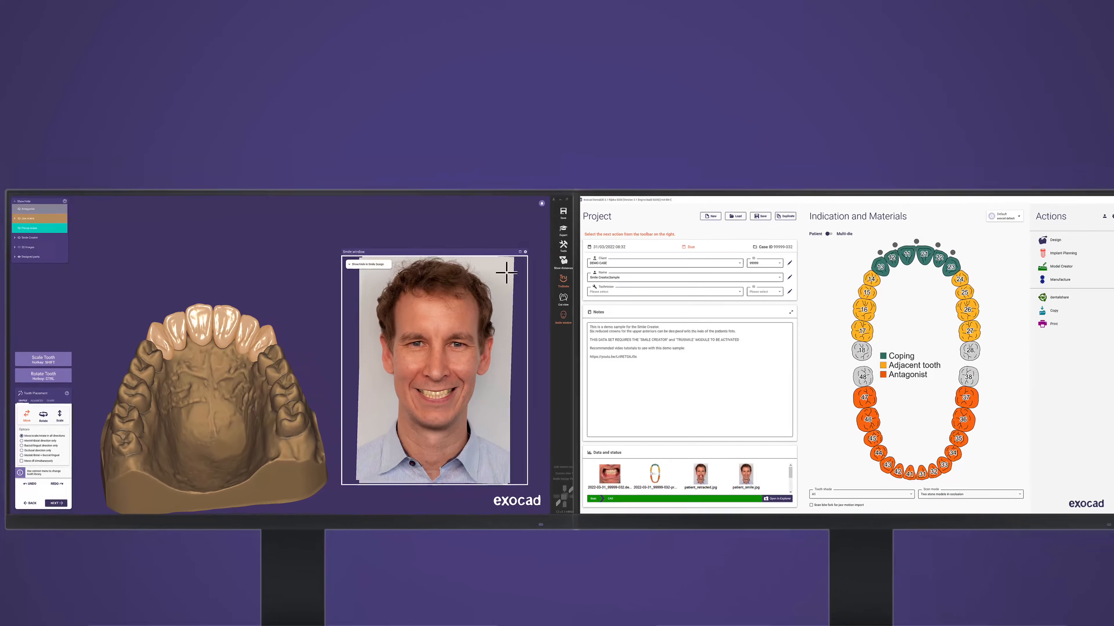
{"action": "left_click_drag", "start_coordinate": [454, 254], "coordinate": [715, 258]}
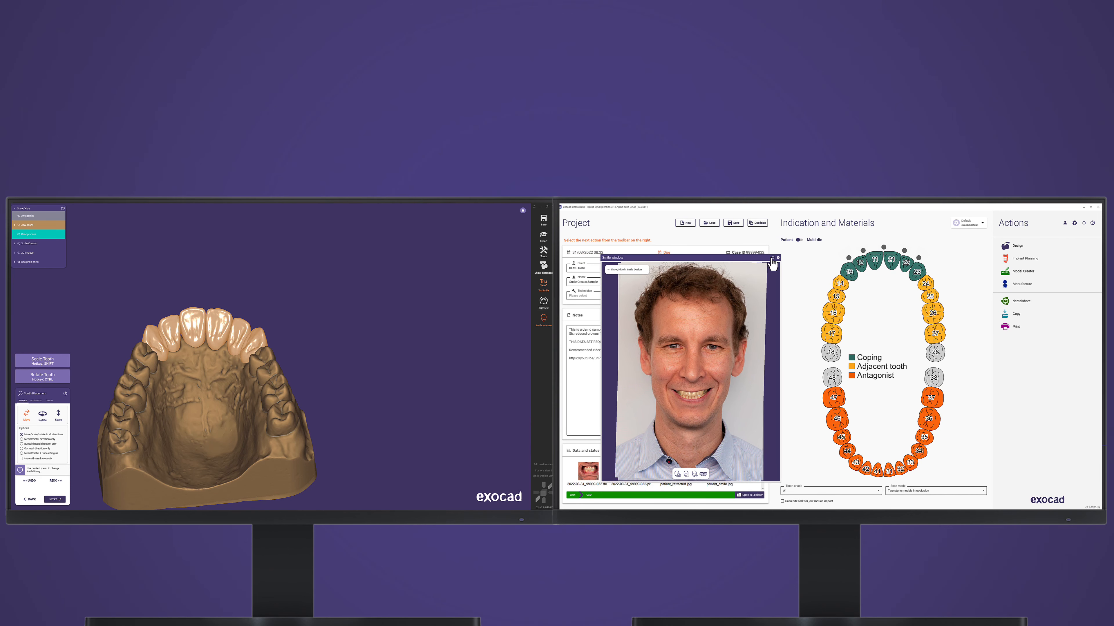
{"action": "double_click", "coordinate": [757, 259]}
{"action": "key", "text": "ctrl+b"}
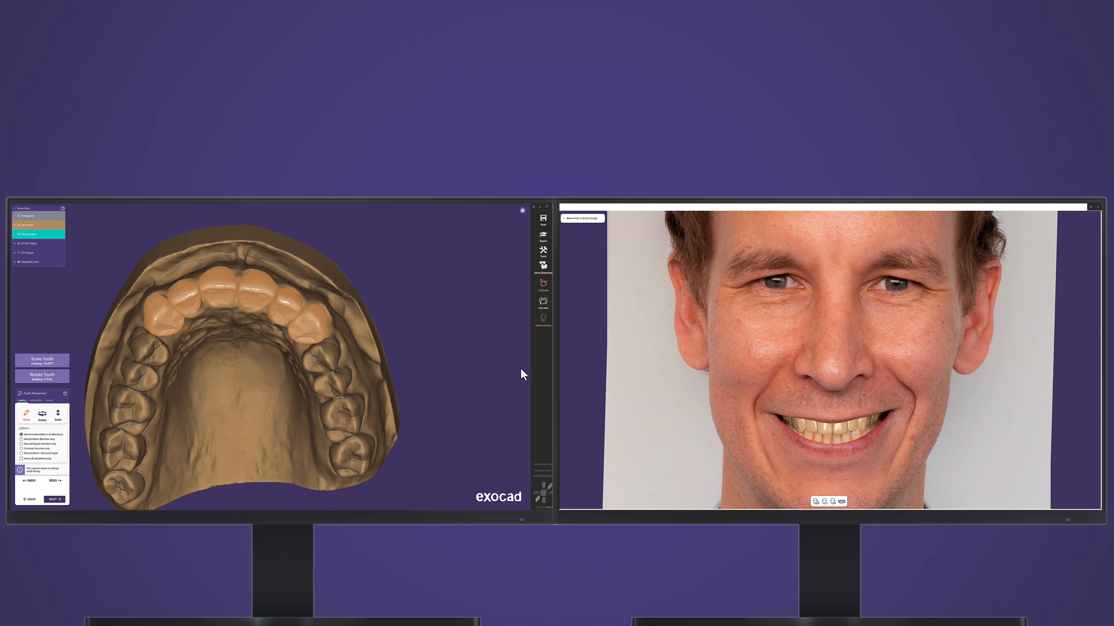
{"action": "left_click_drag", "start_coordinate": [342, 359], "coordinate": [344, 358]}
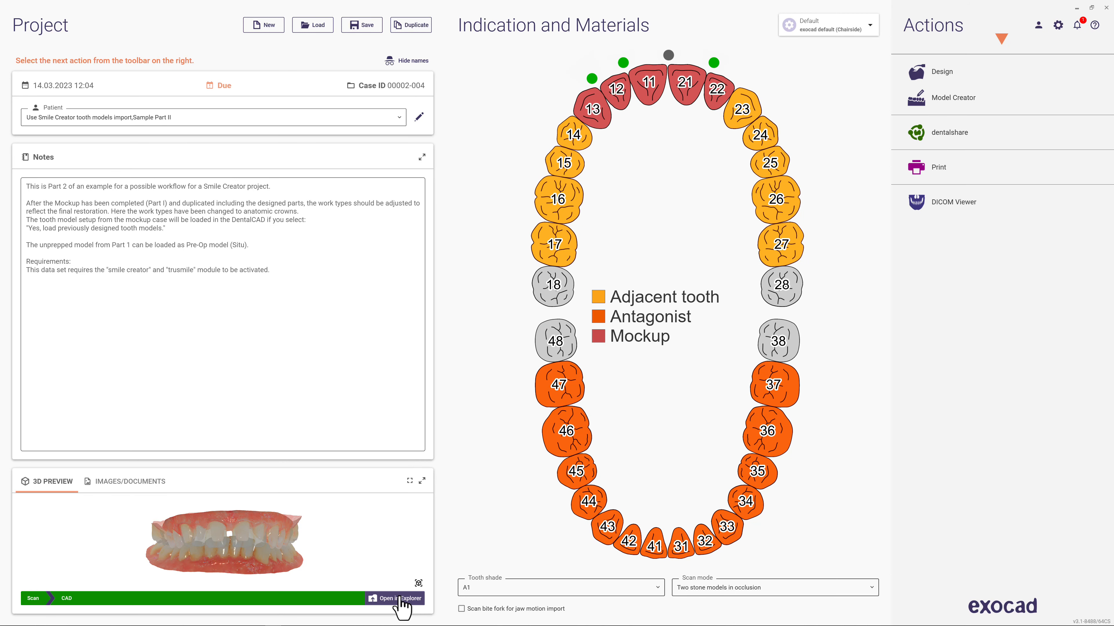
Examine the tooth model files for teeth 11, 12, 13, 21 and 22 in the project's folder and close the folder.
{"action": "left_click", "coordinate": [397, 598]}
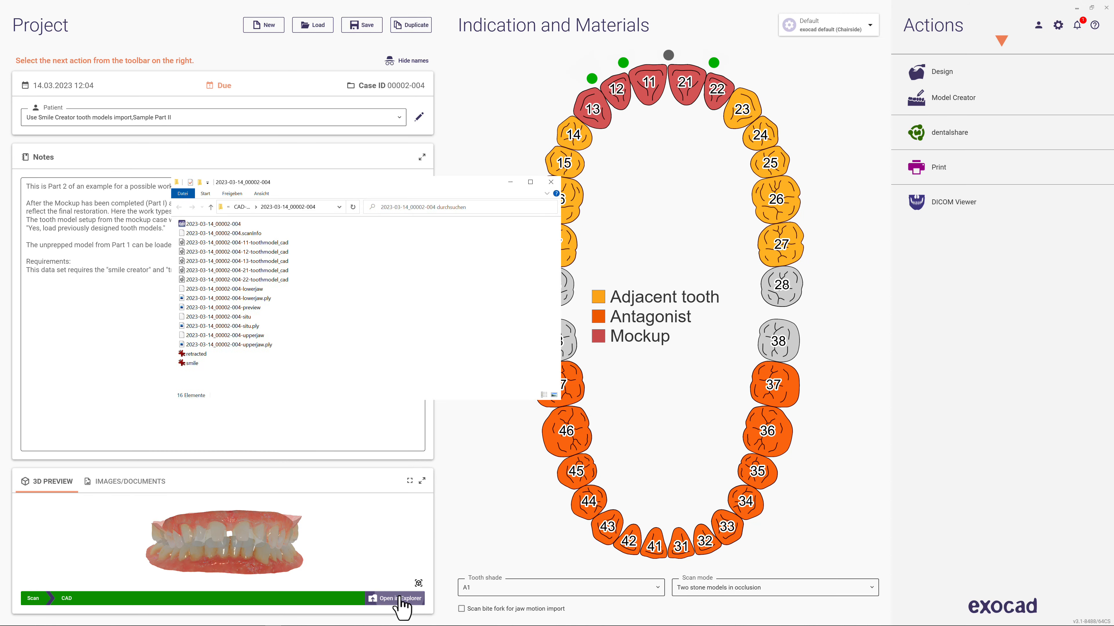
{"action": "left_click", "coordinate": [270, 279]}
{"action": "left_click", "coordinate": [274, 261], "text": "shift"}
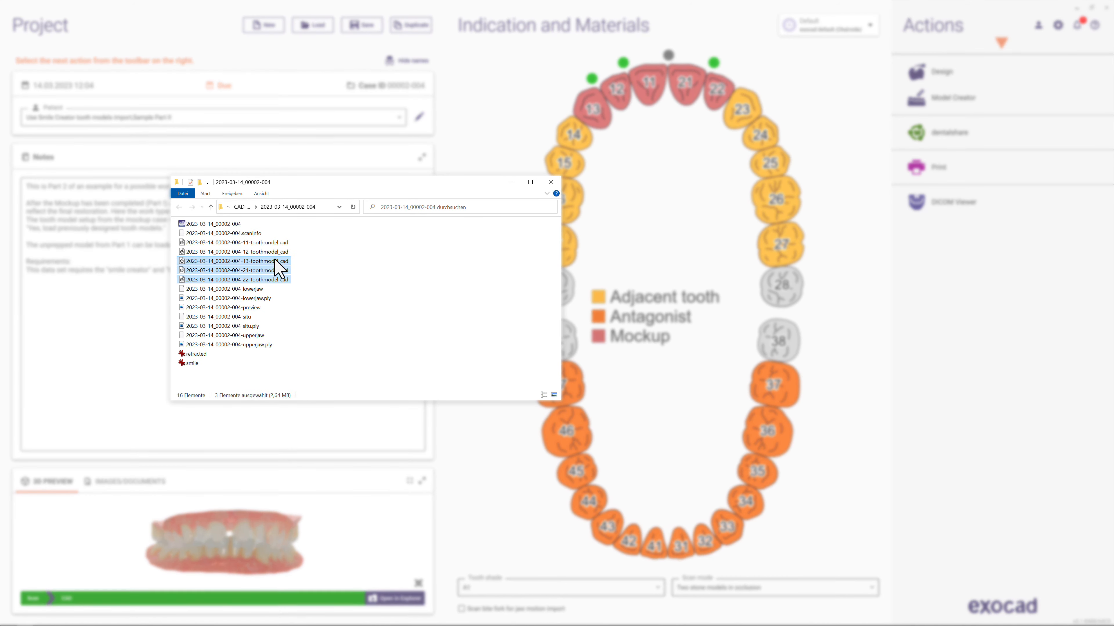
{"action": "left_click", "coordinate": [277, 243], "text": "shift"}
{"action": "left_click", "coordinate": [551, 182]}
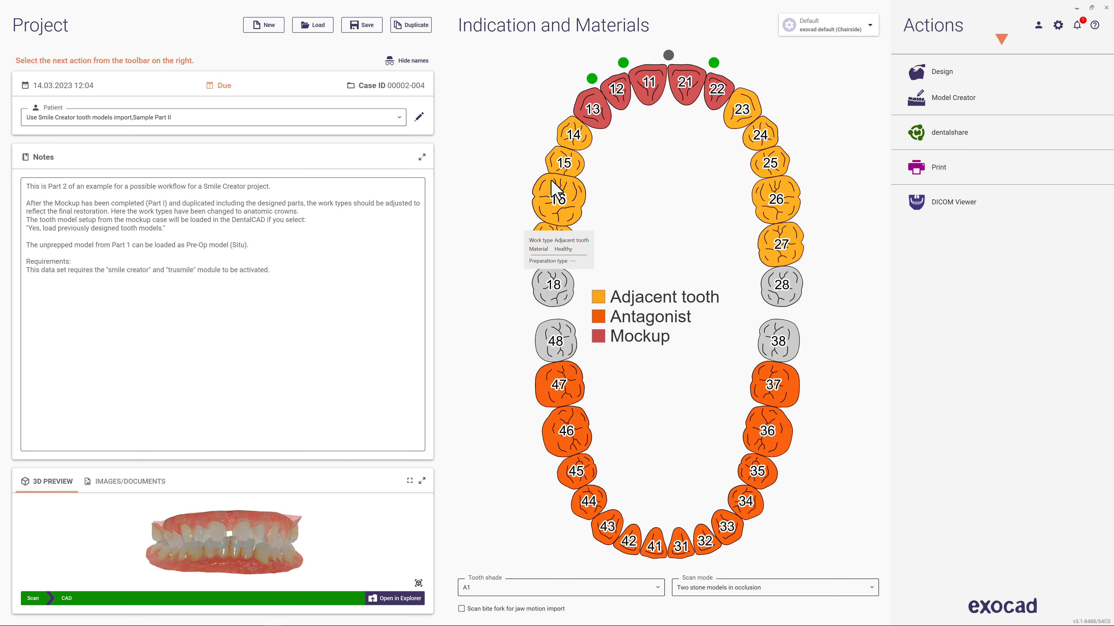
Redefine teeth 13 to 22 as anatomic crowns in Acrylic/PMMA and start designing the project.
{"action": "left_click", "coordinate": [592, 108]}
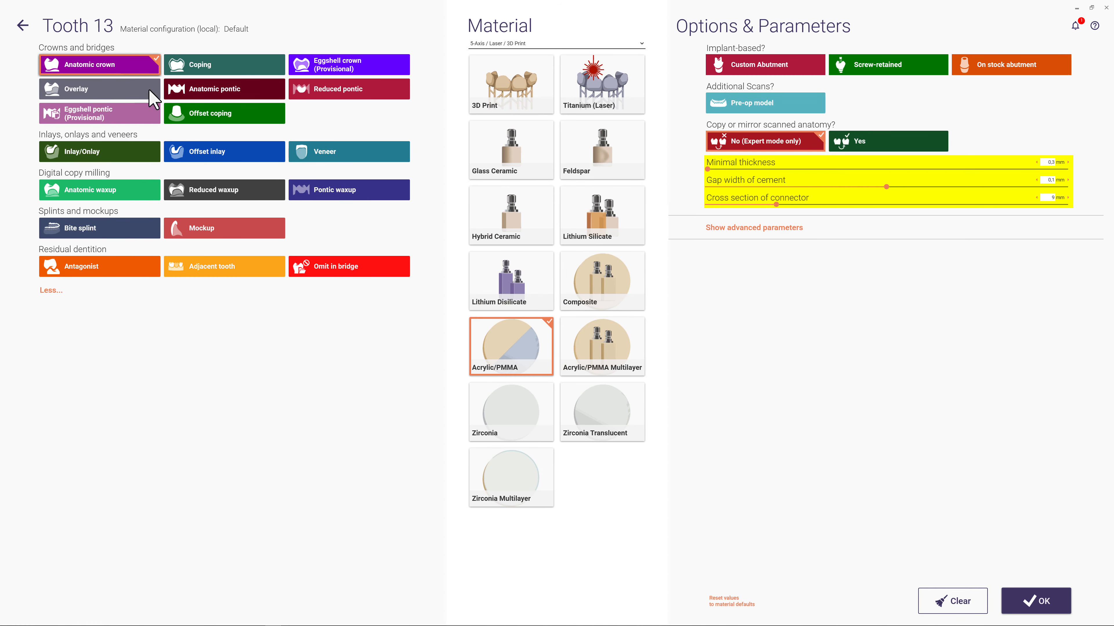
{"action": "left_click", "coordinate": [1036, 601]}
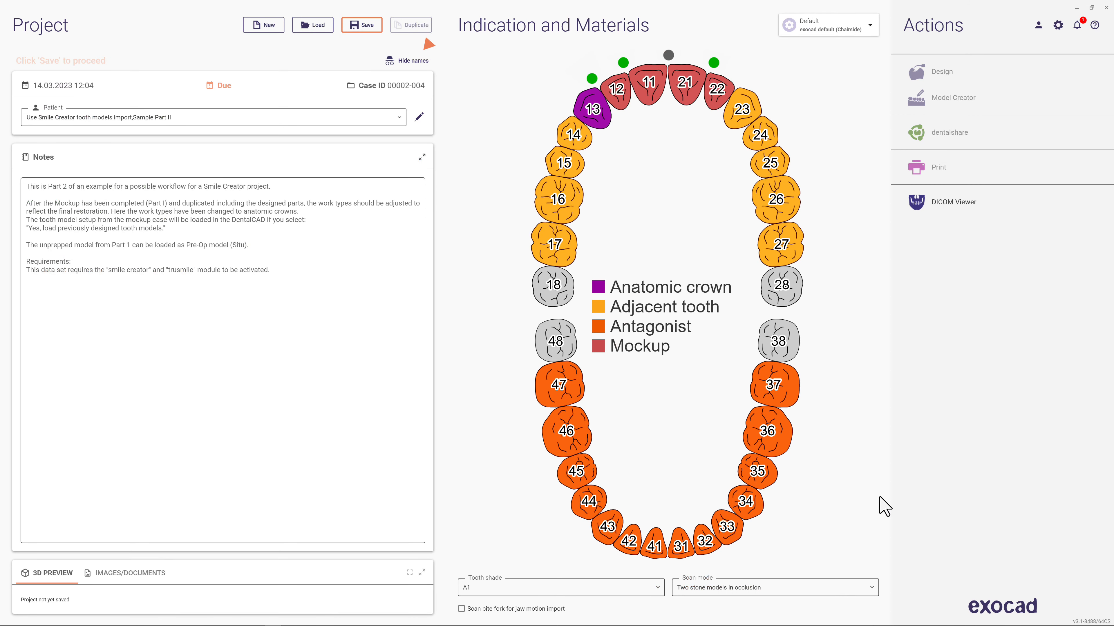
{"action": "mouse_move", "coordinate": [592, 108]}
{"action": "left_mouse_down"}
{"action": "mouse_move", "coordinate": [627, 117]}
{"action": "mouse_move", "coordinate": [627, 98]}
{"action": "mouse_move", "coordinate": [715, 93]}
{"action": "left_mouse_up"}
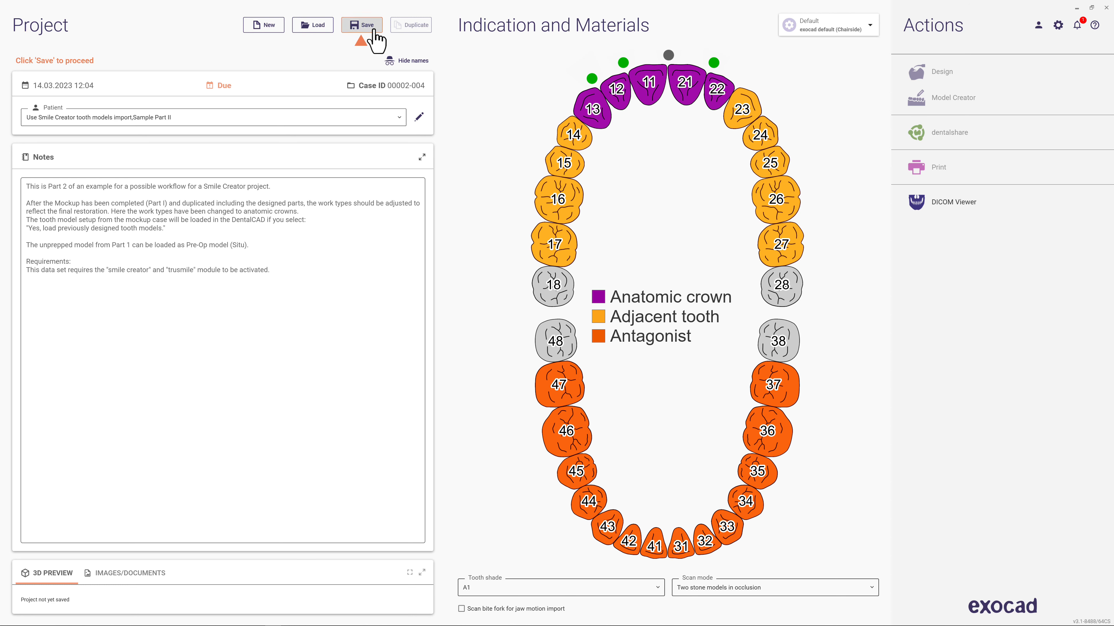
{"action": "left_click", "coordinate": [979, 70]}
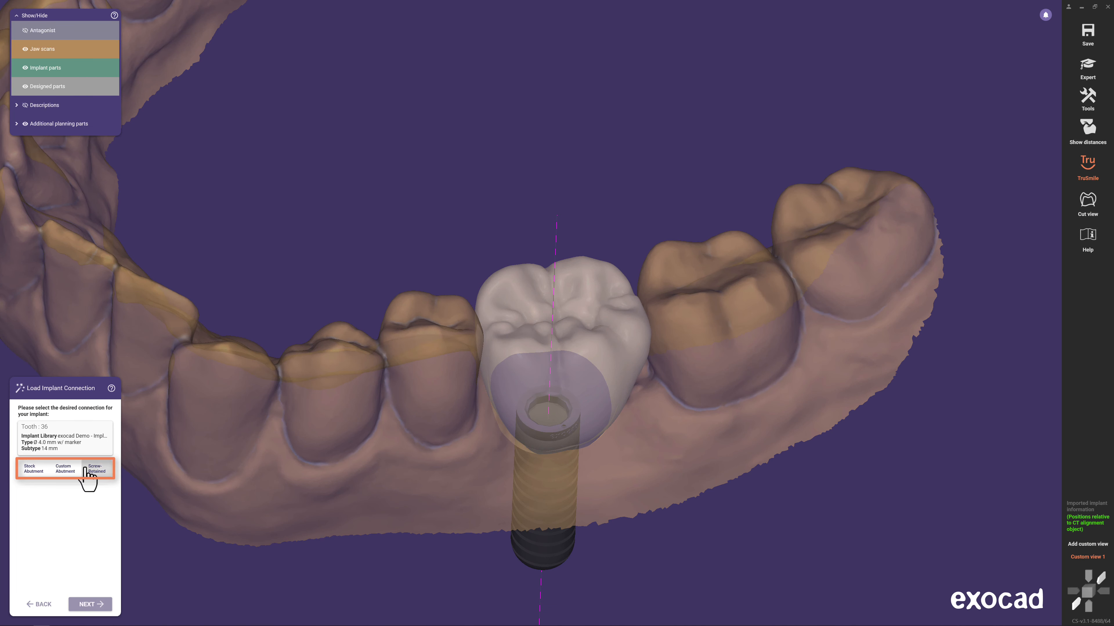
Add a 4 mm - 15 deg stock abutment from the exocad Demo - Stock Abutment library to the tooth 36 implant and rotate it.
{"action": "left_click", "coordinate": [32, 469]}
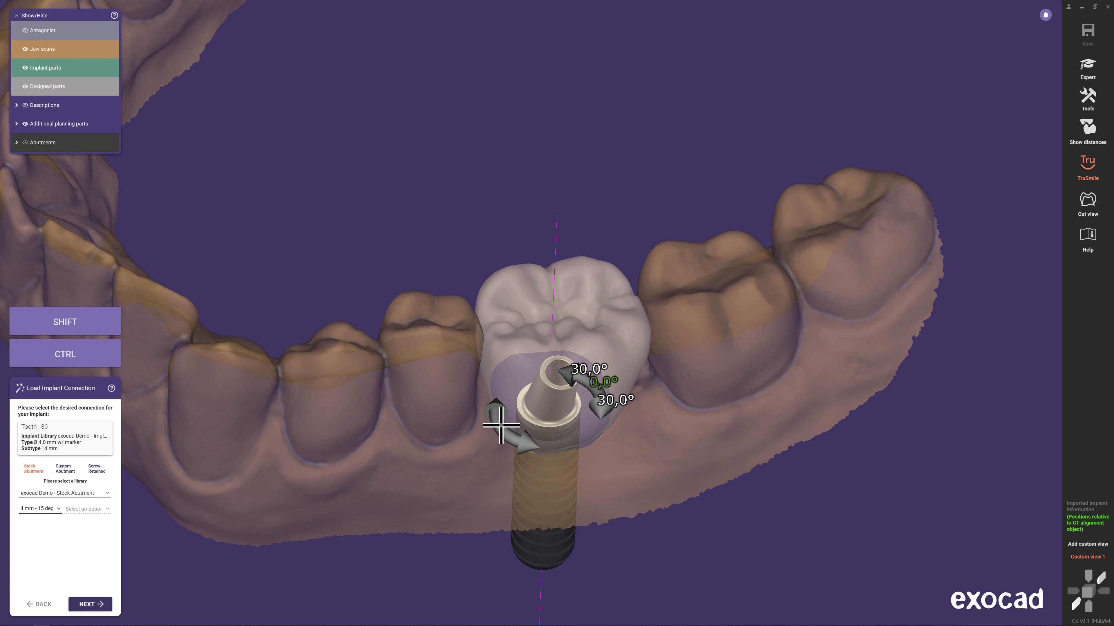
{"action": "left_click_drag", "start_coordinate": [502, 359], "coordinate": [651, 417]}
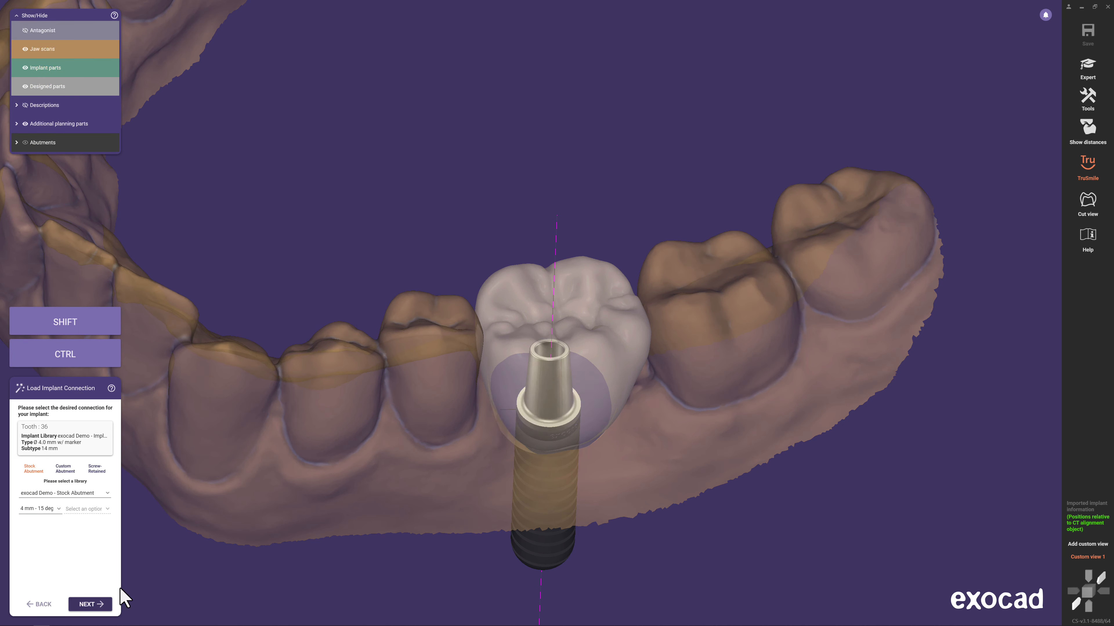
{"action": "left_click", "coordinate": [82, 608]}
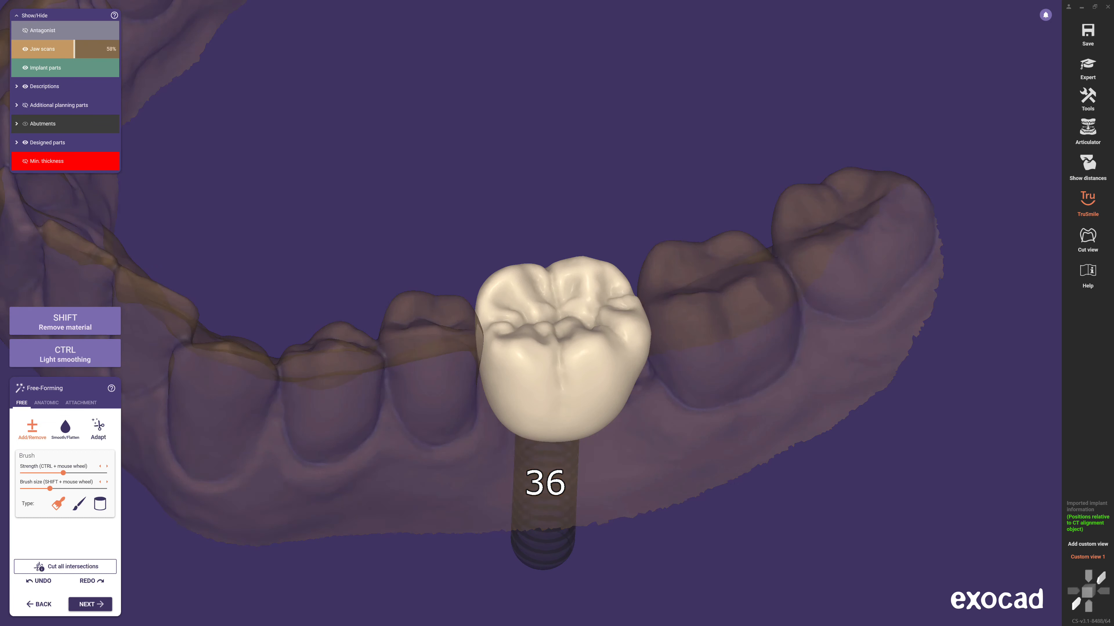
Make the designed parts more transparent to inspect the abutment inside the tooth 36 crown.
{"action": "left_click_drag", "start_coordinate": [91, 143], "coordinate": [50, 143]}
{"action": "right_click_drag", "start_coordinate": [553, 349], "coordinate": [480, 314]}
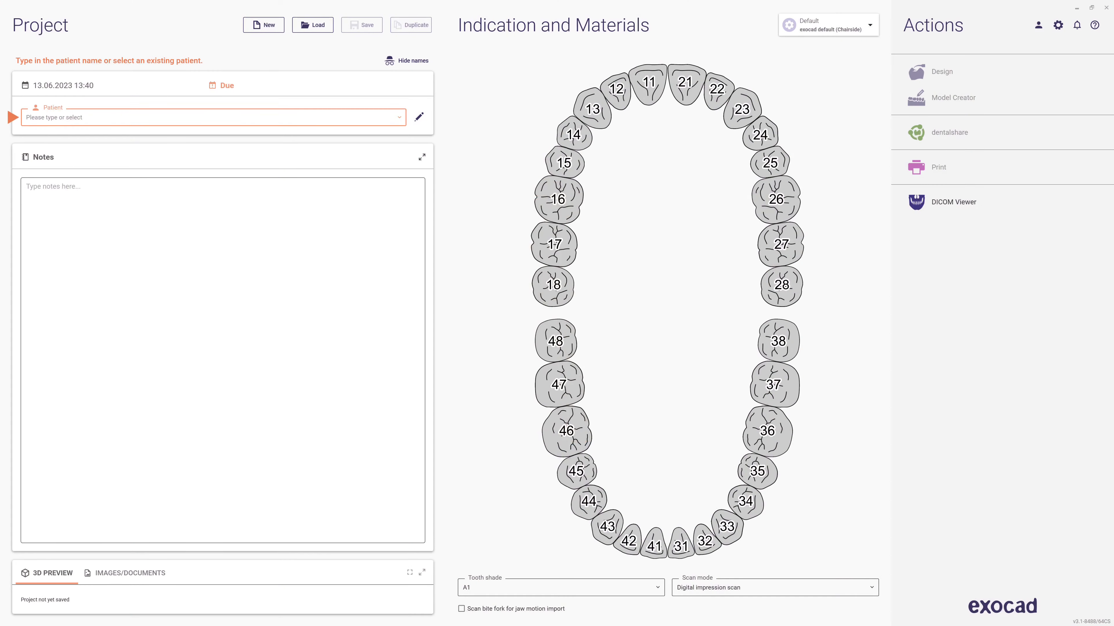
Bring the exocad-ChairsideCAD3.1 folder window over the project form, and go to Implant Planning.
{"action": "left_click_drag", "start_coordinate": [1113, 301], "coordinate": [567, 274]}
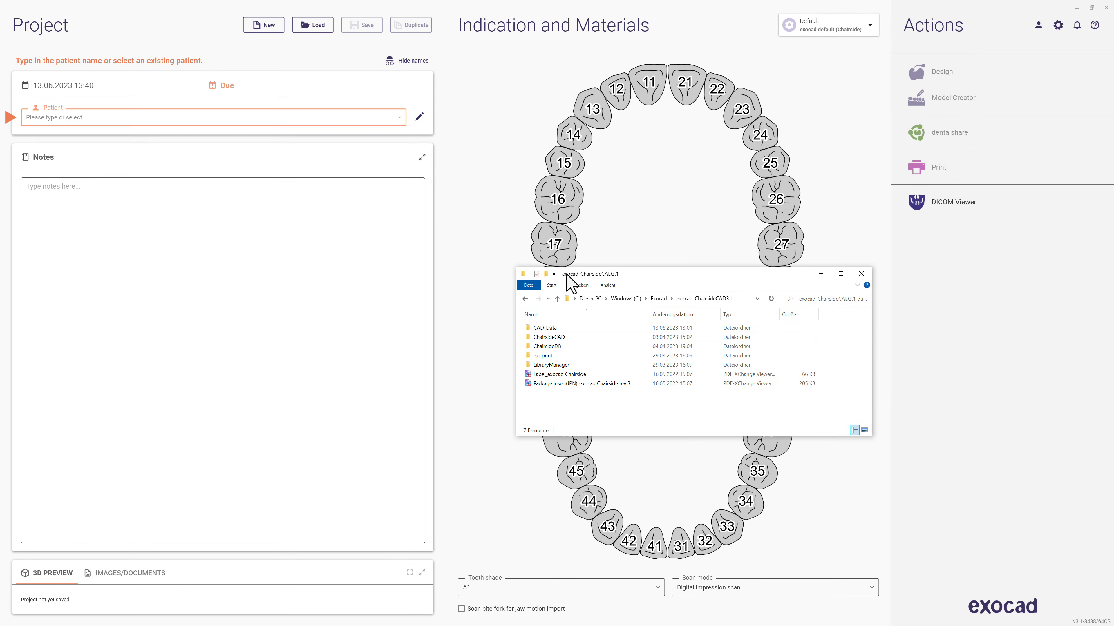
{"action": "left_click_drag", "start_coordinate": [1113, 465], "coordinate": [853, 427]}
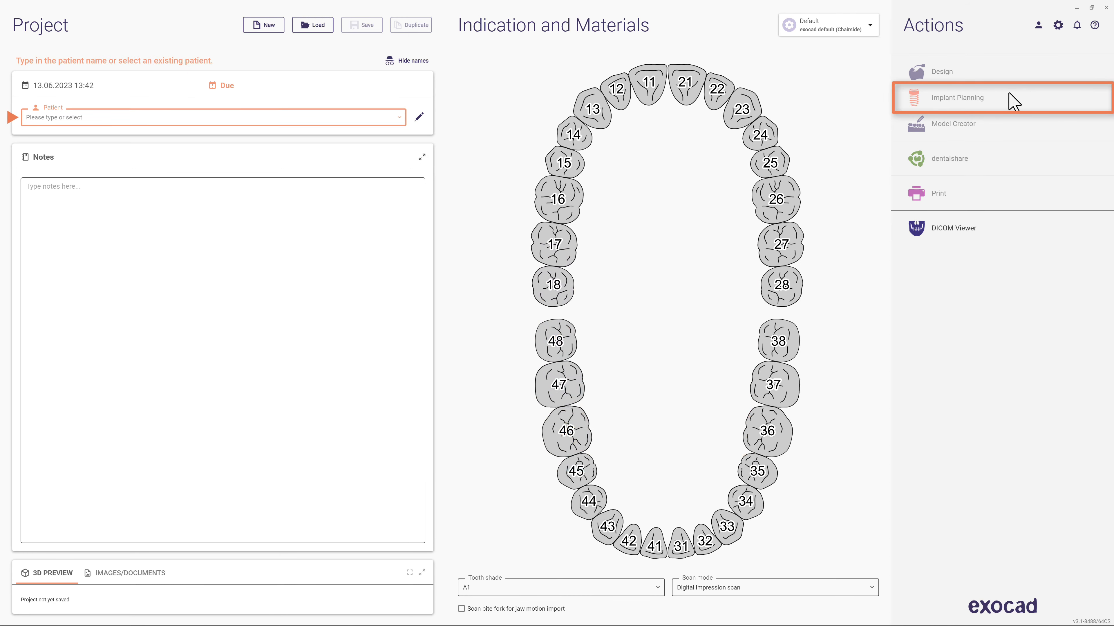
{"action": "left_click", "coordinate": [915, 100]}
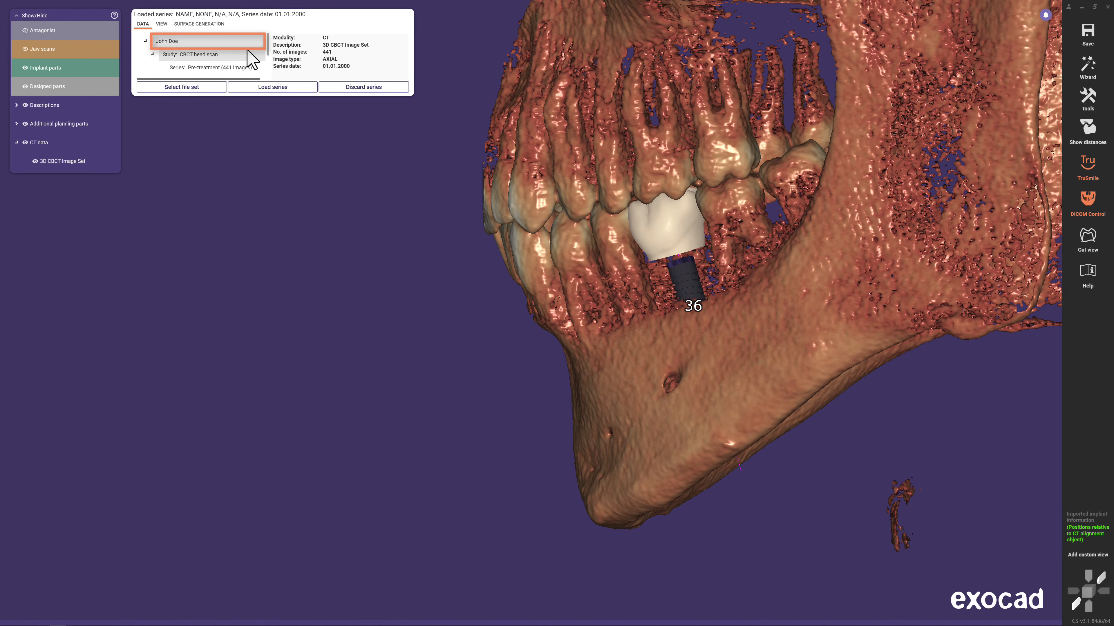
Turn on Incognito mode in the program settings to hide the patient name in the loaded DICOM data.
{"action": "left_click", "coordinate": [1090, 105]}
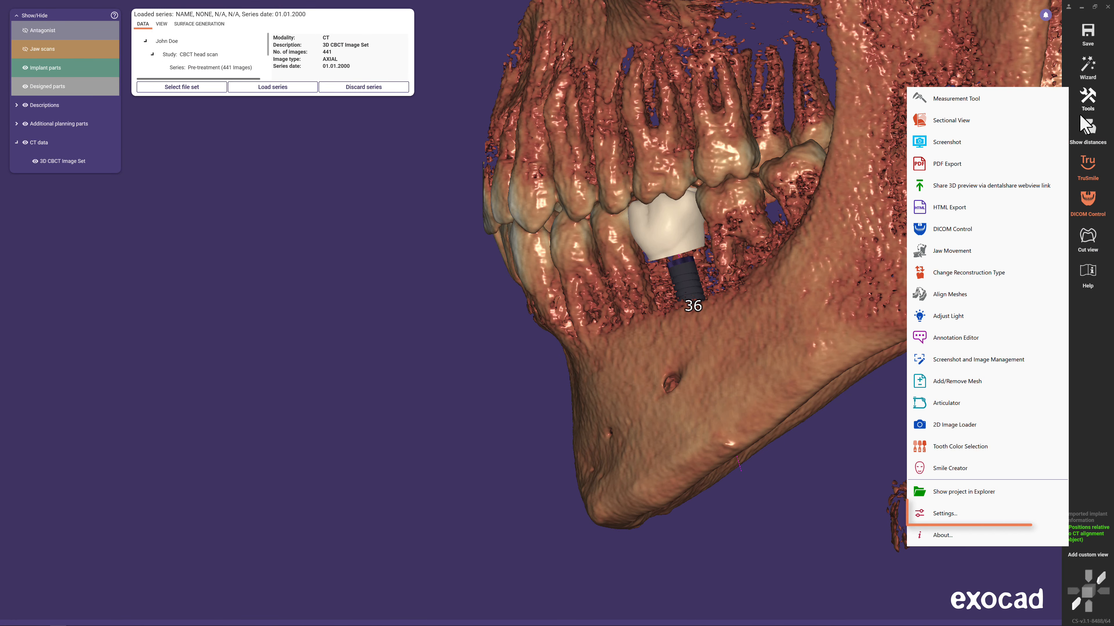
{"action": "left_click", "coordinate": [975, 524]}
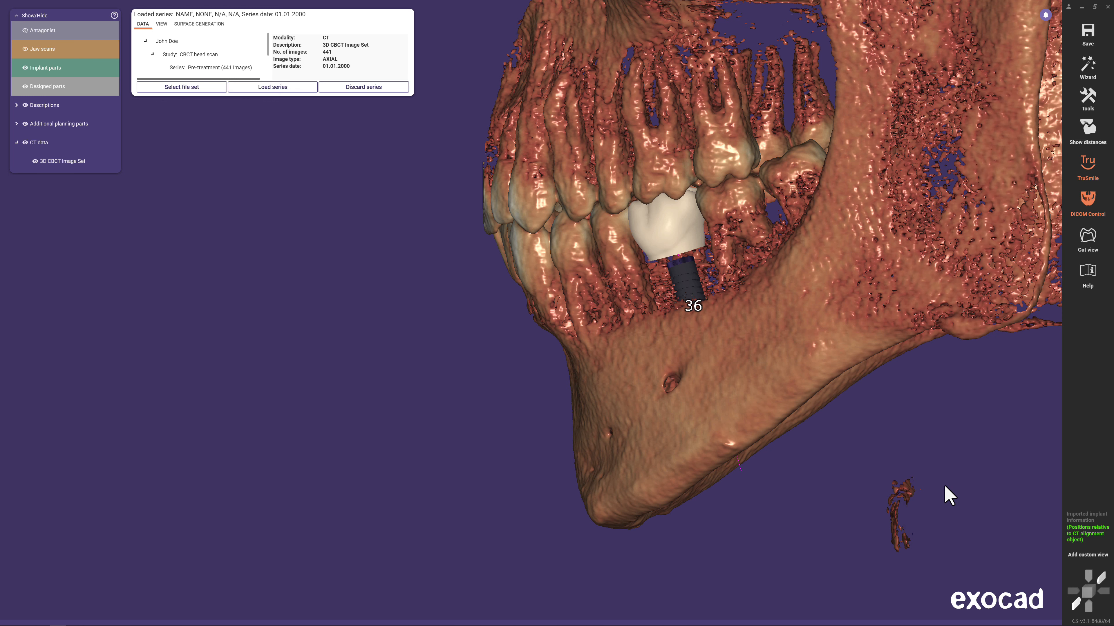
{"action": "left_click", "coordinate": [457, 312]}
{"action": "left_click", "coordinate": [478, 473]}
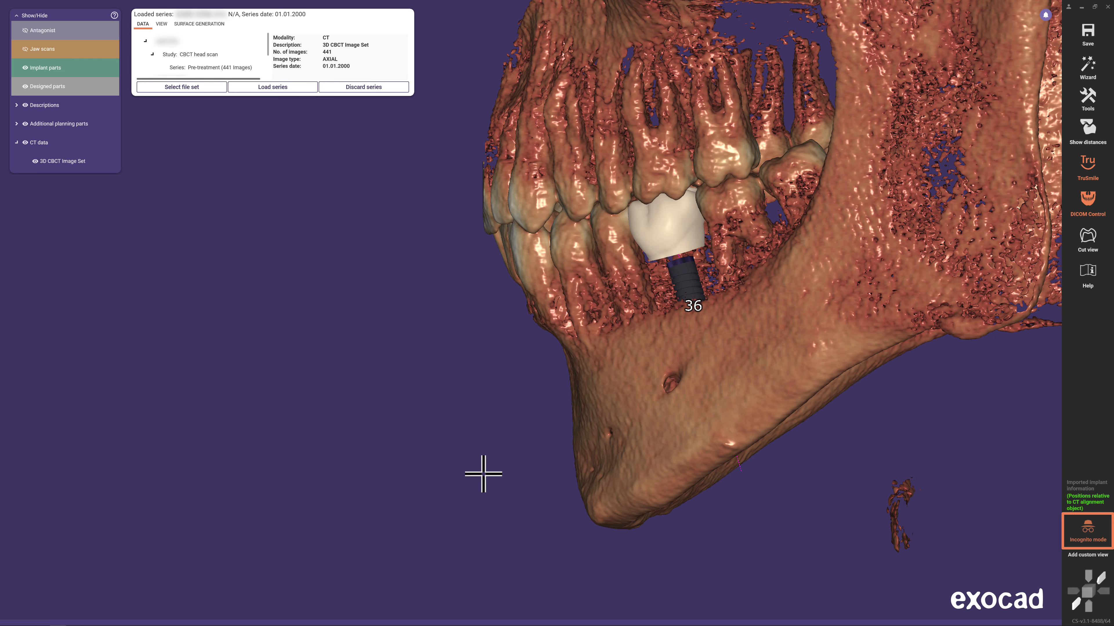
{"action": "left_click", "coordinate": [1093, 535]}
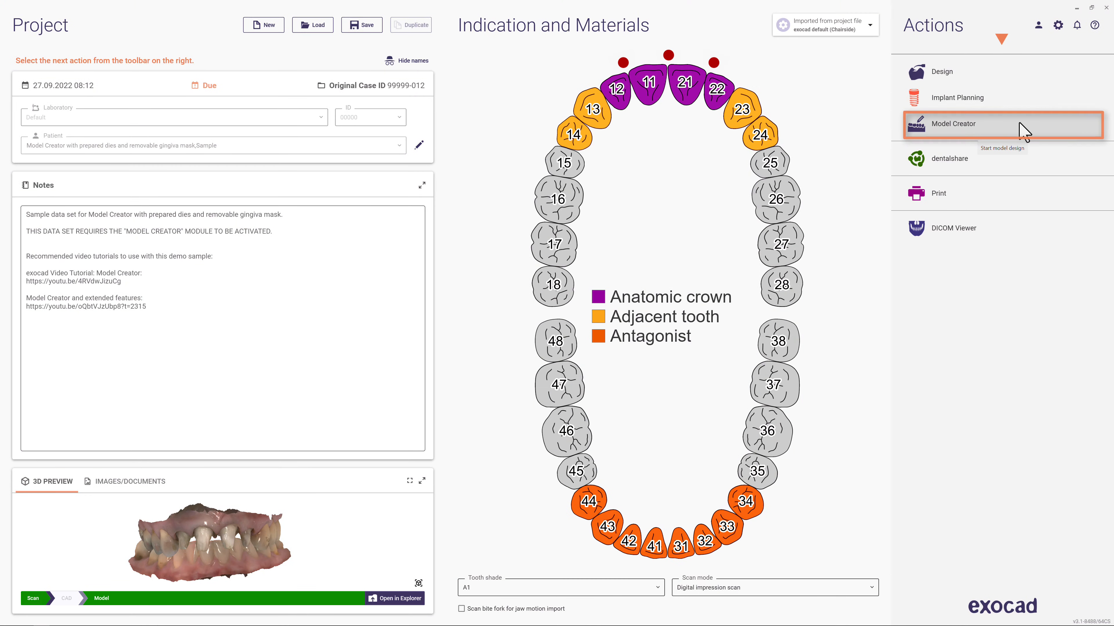
Start Model Creator for the sample project and choose a Plateless model (quick) with support pins and extra die.
{"action": "left_click", "coordinate": [1024, 130]}
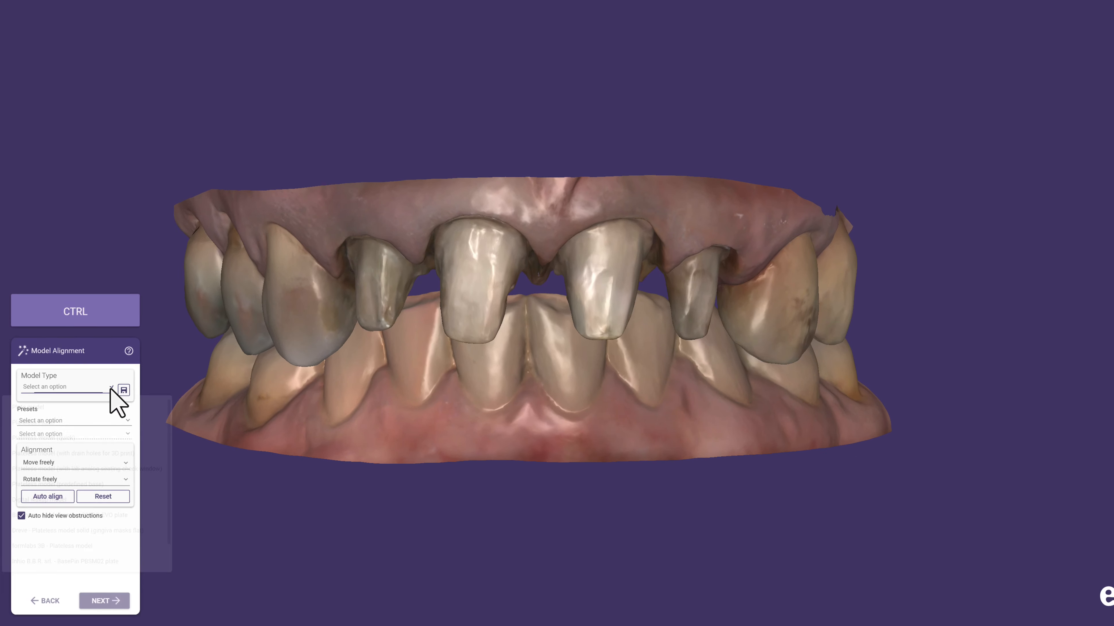
{"action": "left_click", "coordinate": [111, 437]}
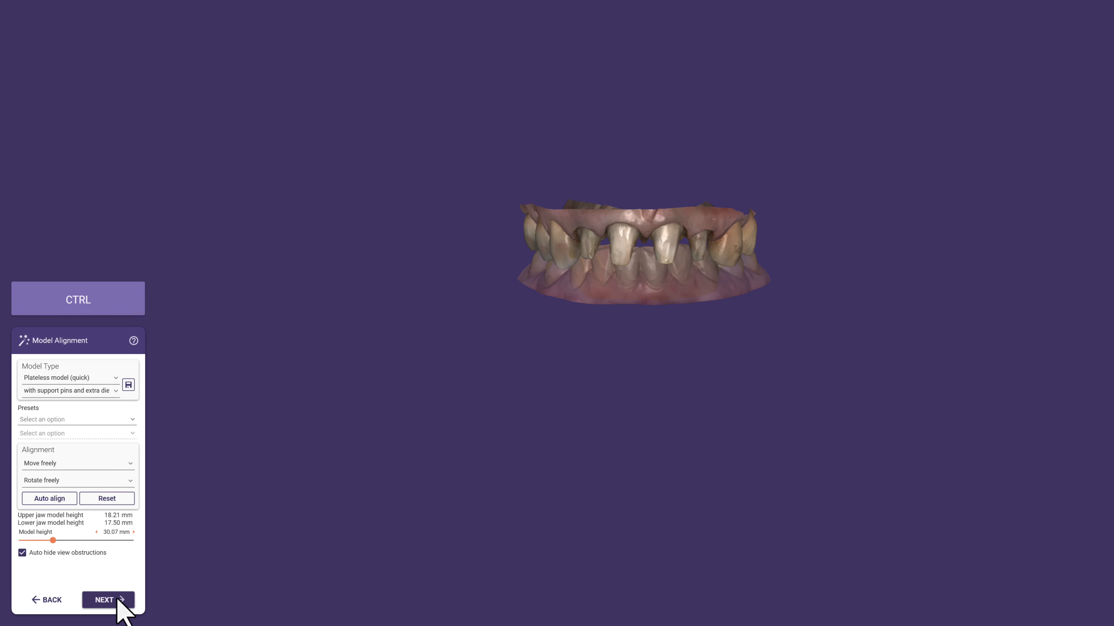
{"action": "left_click", "coordinate": [111, 600]}
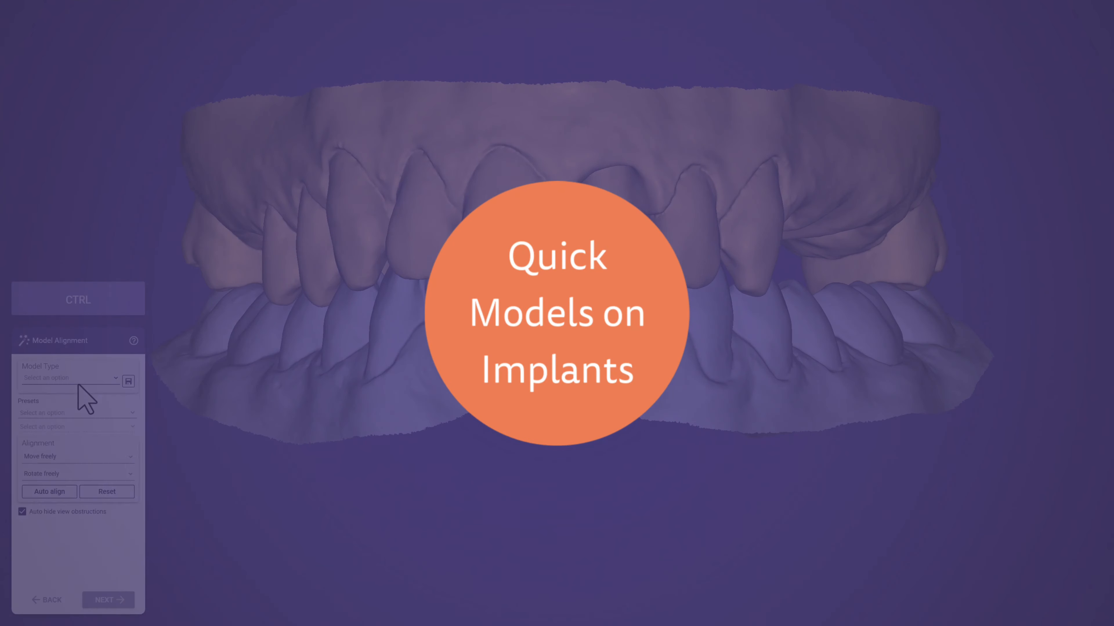
Set the implant case's model type to Plateless model (with drain holes for 3D print), quick, and continue past model alignment.
{"action": "left_click", "coordinate": [78, 381]}
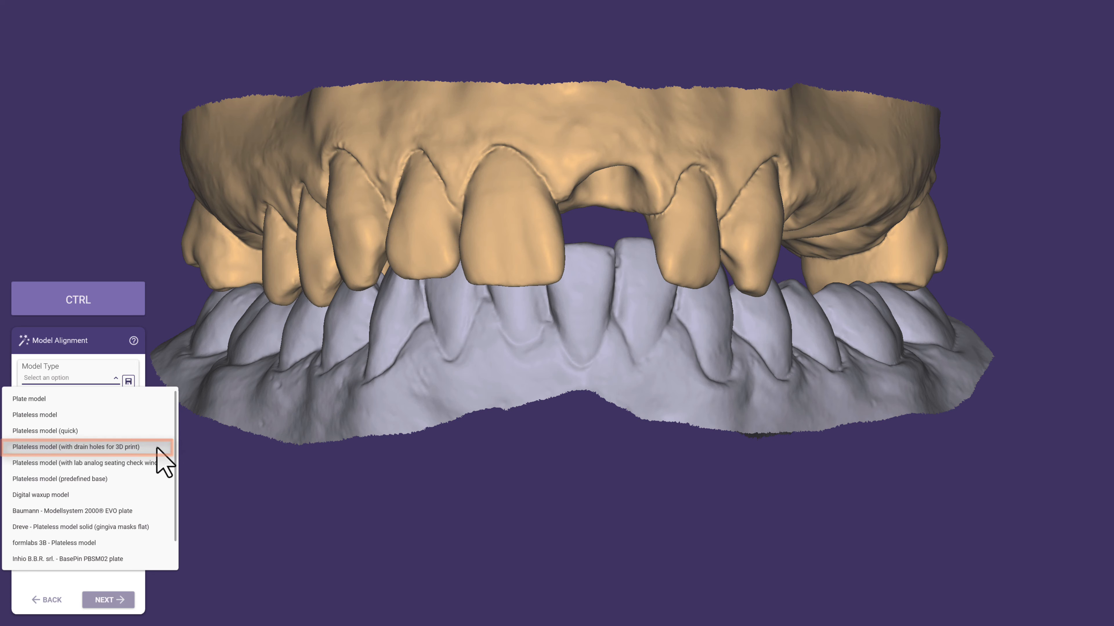
{"action": "left_click", "coordinate": [88, 447]}
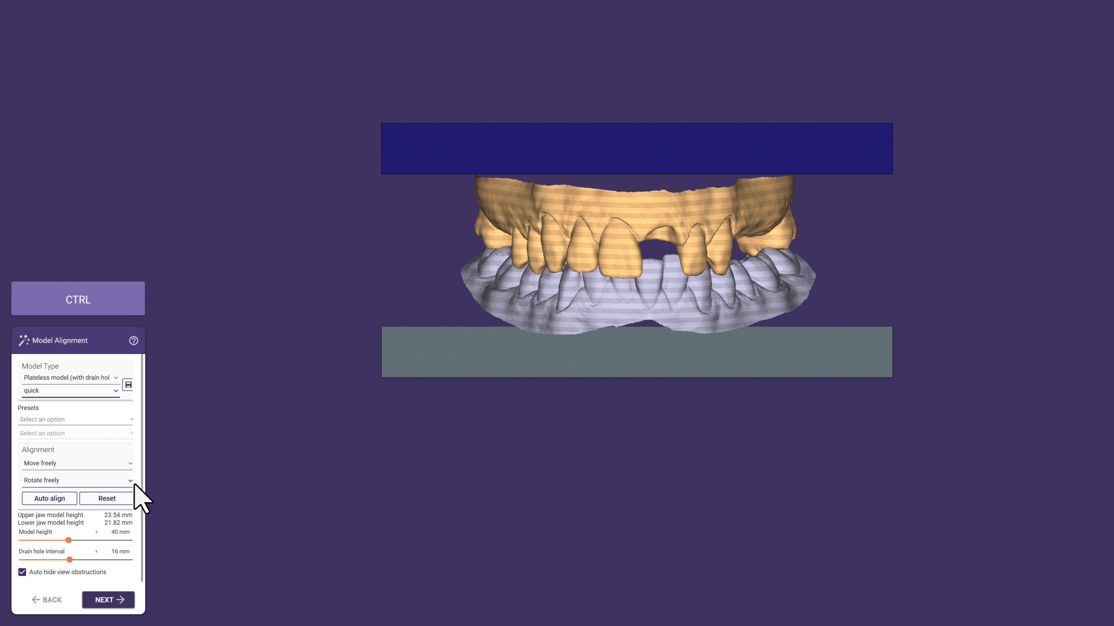
{"action": "left_click", "coordinate": [125, 597]}
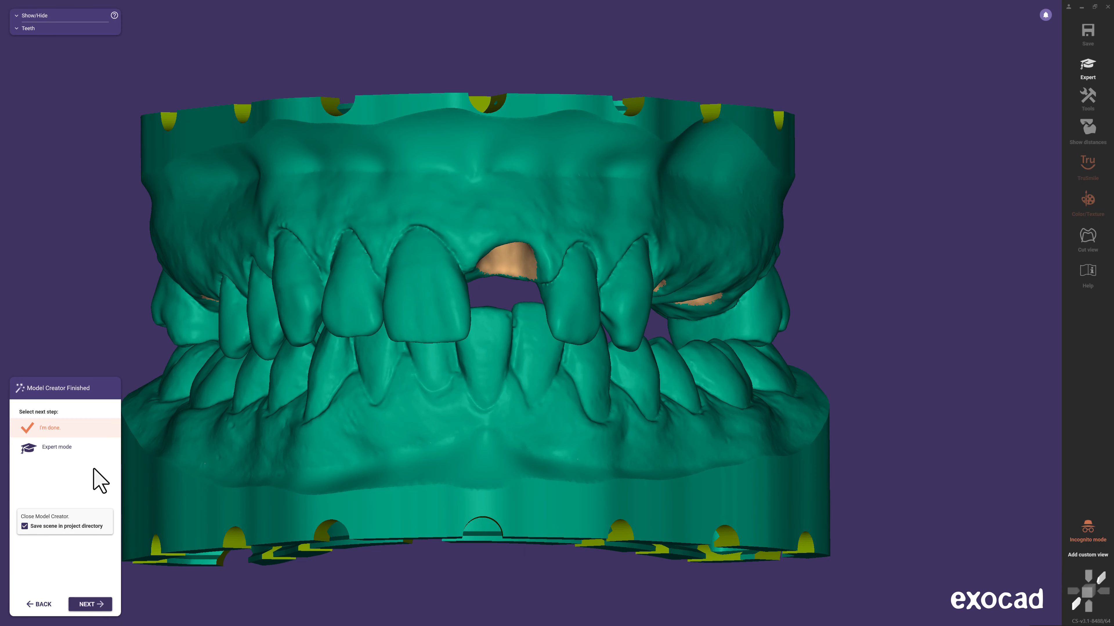
Switch to expert mode, open Plateless Model Design for the upper model base and view the explanatory figure for the analog support width.
{"action": "left_click", "coordinate": [92, 452]}
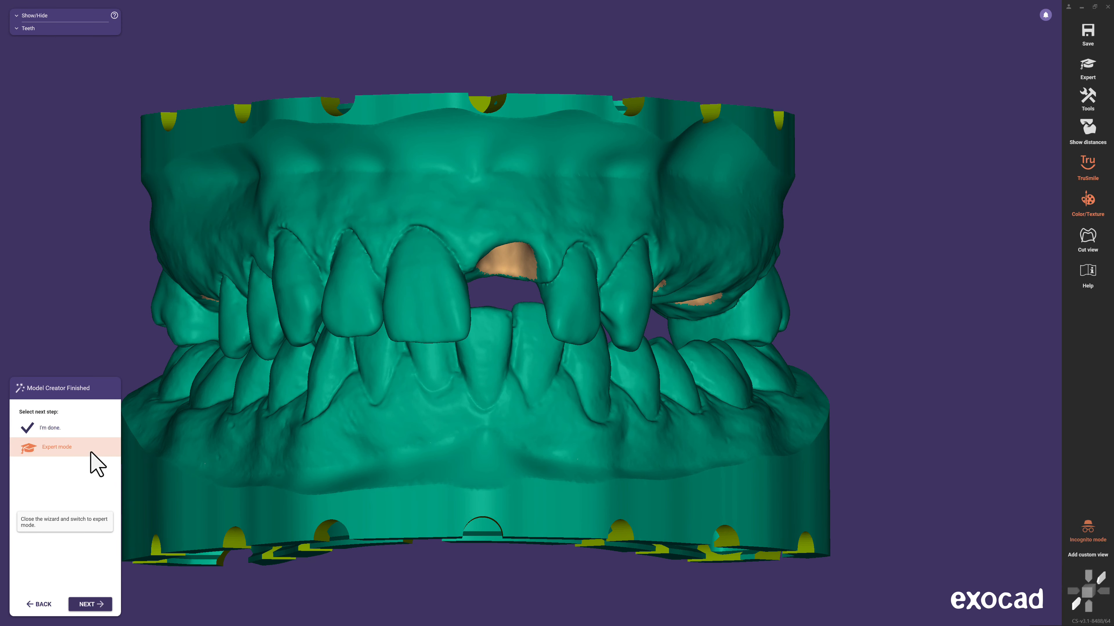
{"action": "left_click", "coordinate": [105, 605]}
{"action": "right_click", "coordinate": [412, 276]}
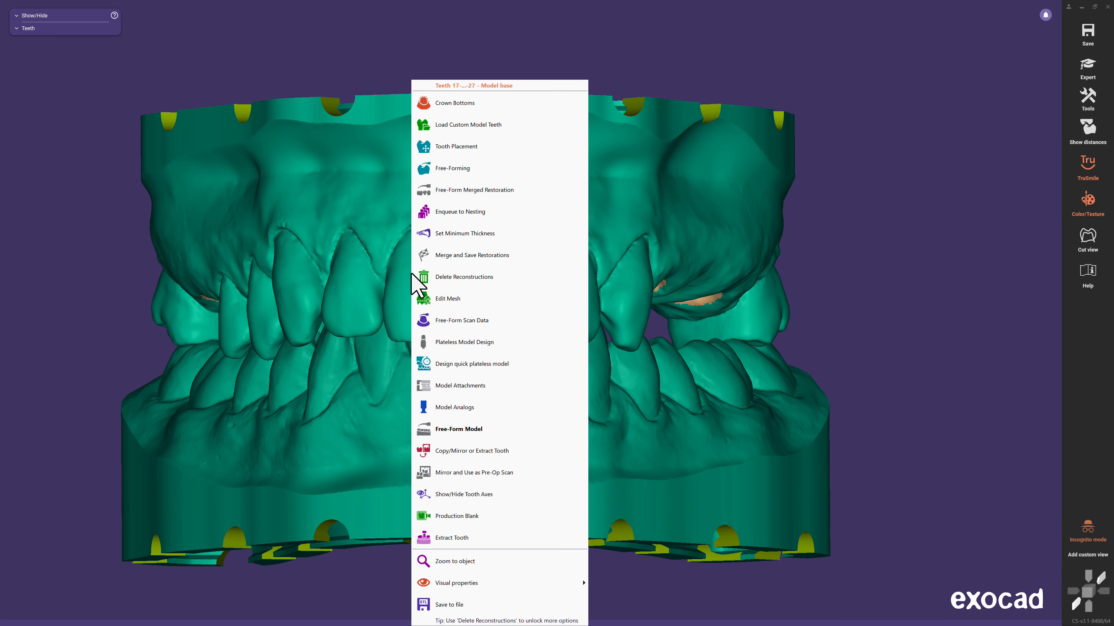
{"action": "left_click", "coordinate": [514, 343]}
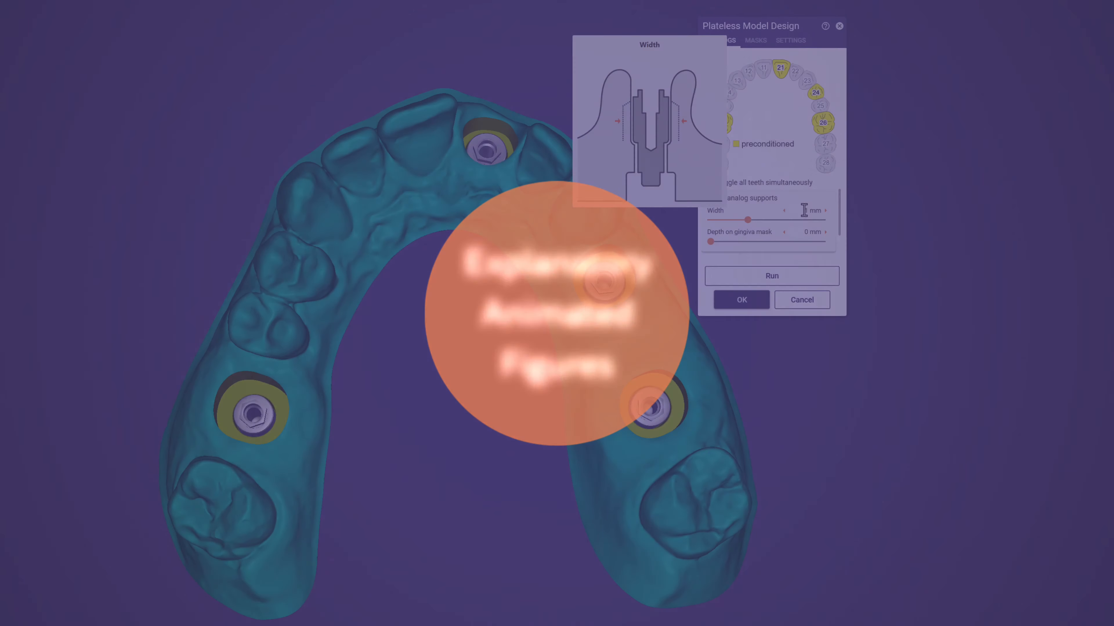
{"action": "mouse_move", "coordinate": [805, 240]}
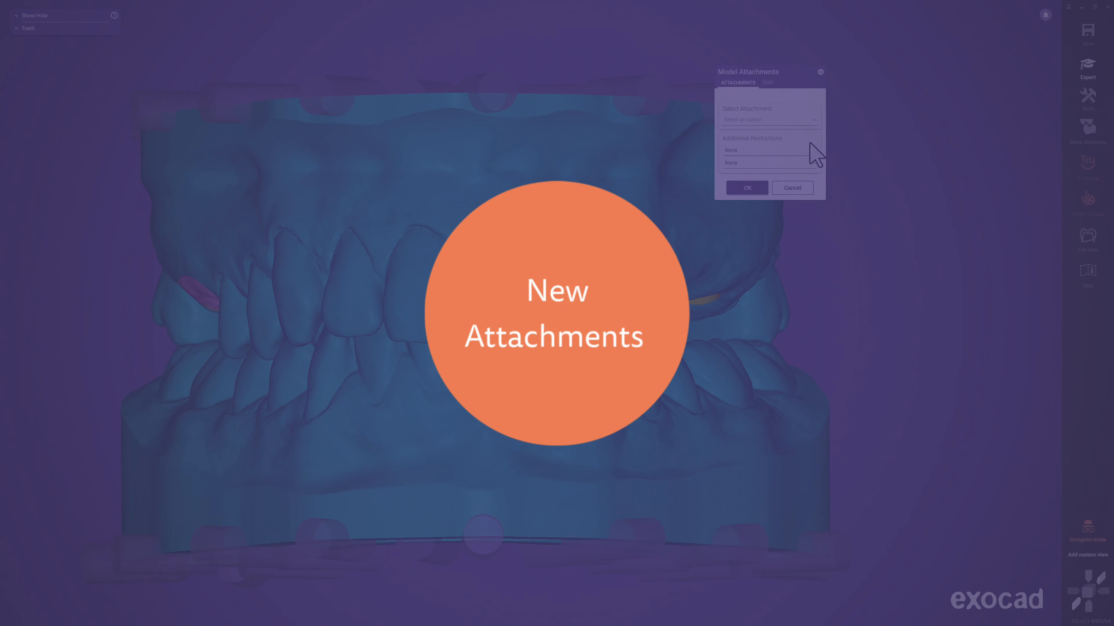
Add the iTero Articulator FullArch Long attachment to the model, adjust its placement and apply it.
{"action": "left_click", "coordinate": [811, 122]}
{"action": "left_click_drag", "start_coordinate": [809, 141], "coordinate": [811, 226]}
{"action": "left_click", "coordinate": [794, 164]}
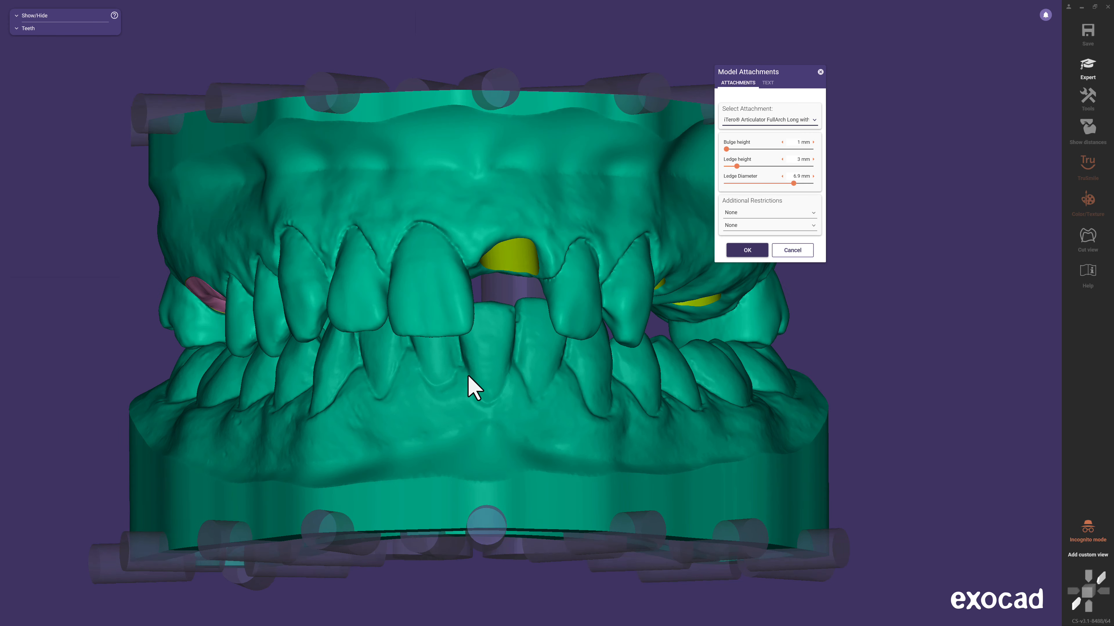
{"action": "mouse_move", "coordinate": [594, 475]}
{"action": "left_mouse_down"}
{"action": "mouse_move", "coordinate": [600, 536]}
{"action": "mouse_move", "coordinate": [600, 459]}
{"action": "left_mouse_up"}
{"action": "left_click", "coordinate": [747, 250]}
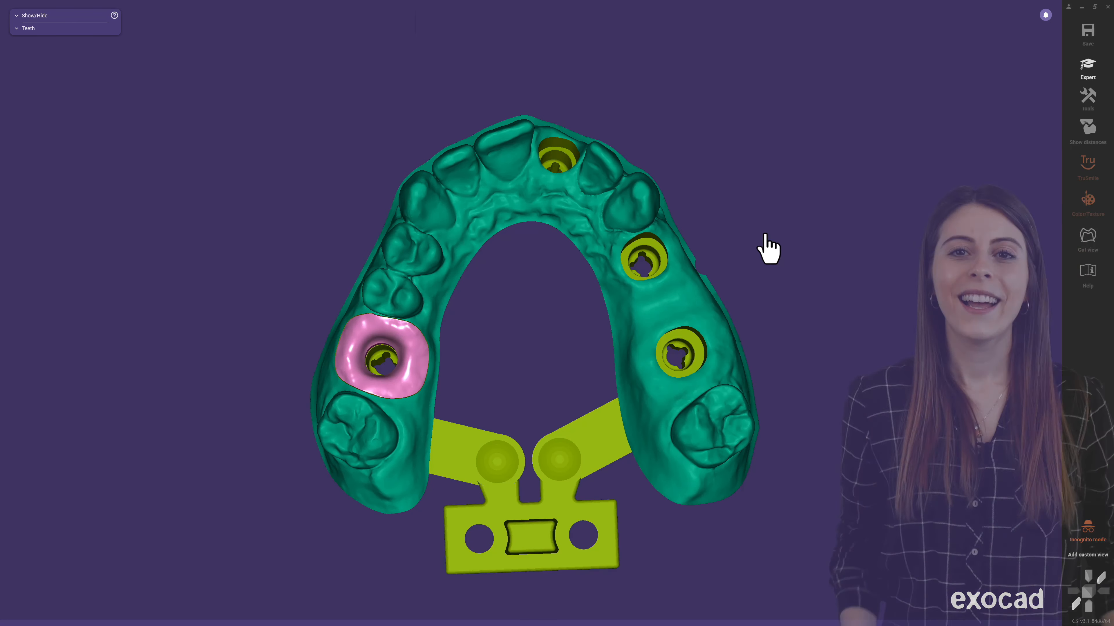